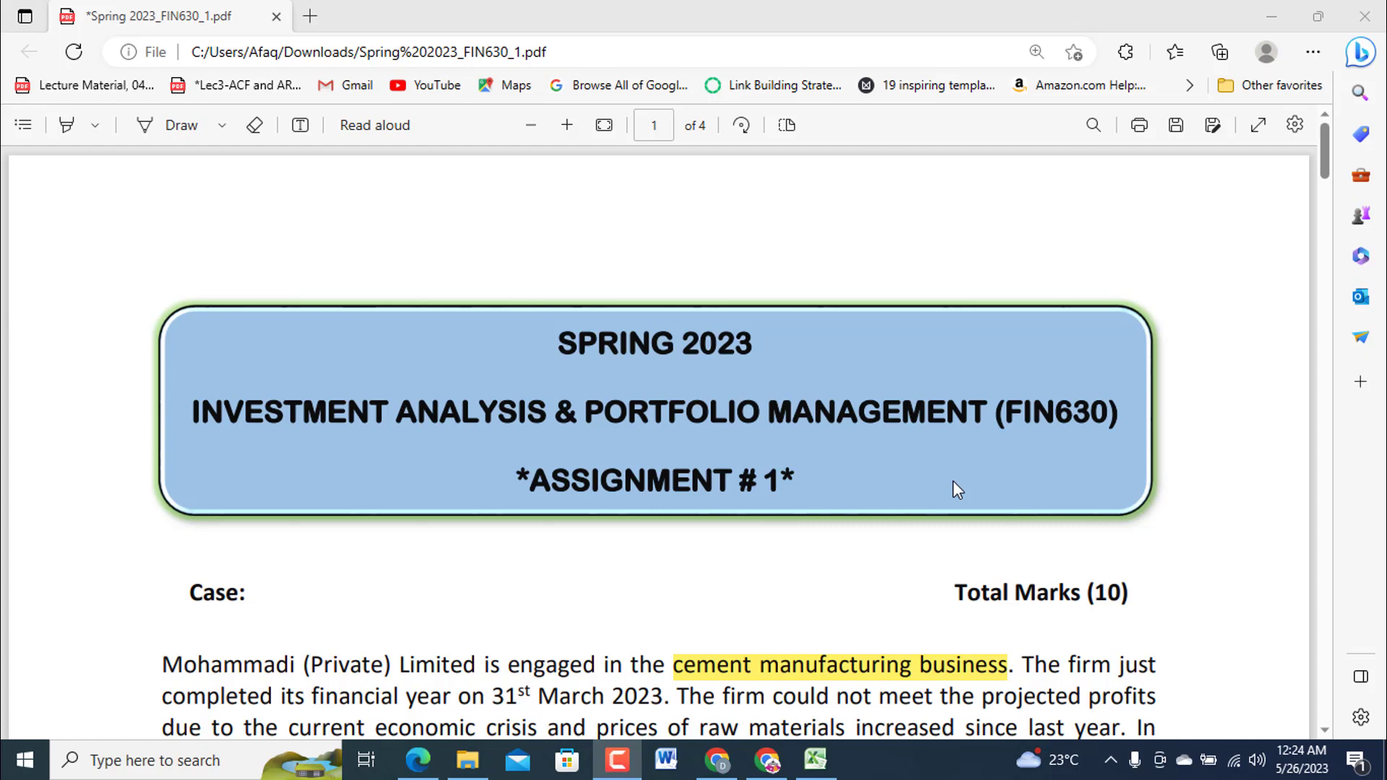
Scroll the FIN630 PDF past the title box to the highlighted paragraph on Mohammadi's Rs. 5M funding need
scroll(952, 479, down, 3)
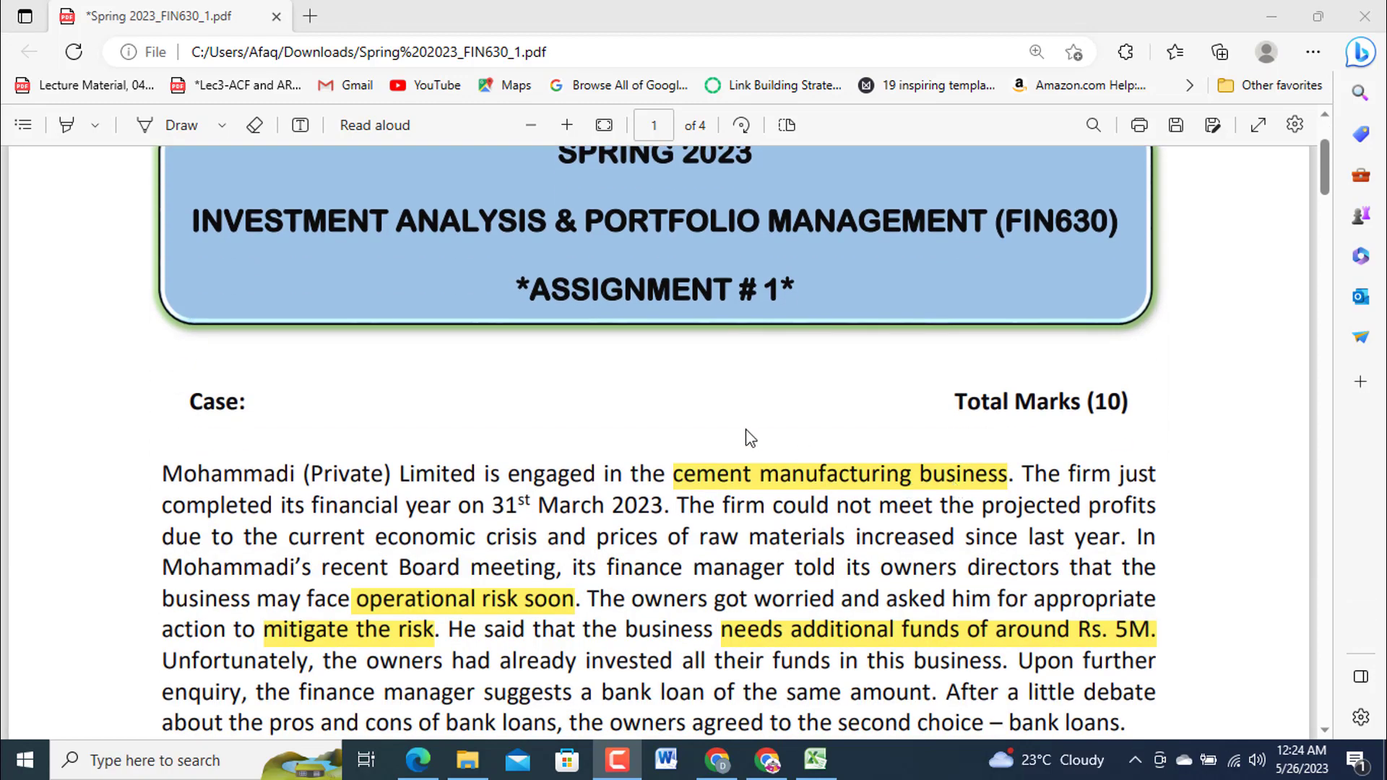
scroll(746, 430, up, 3)
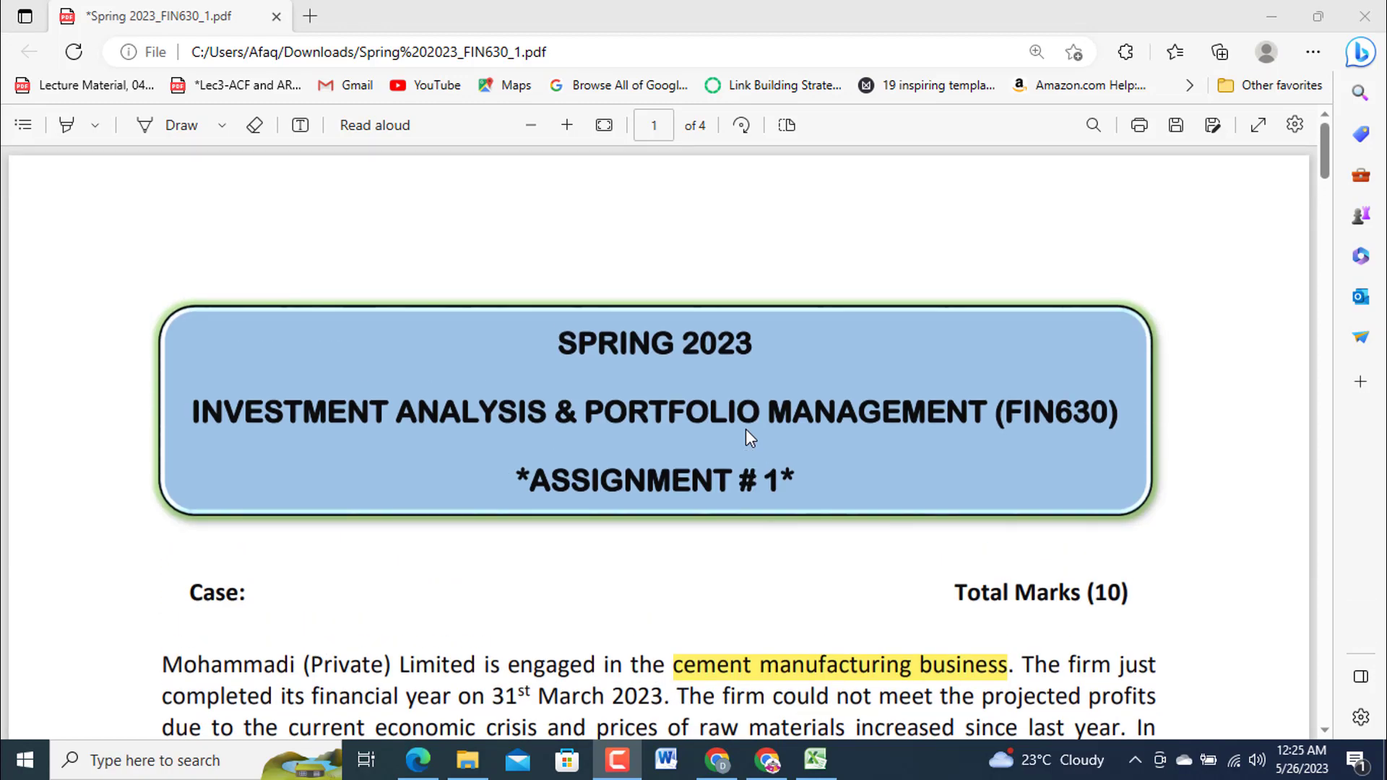
scroll(745, 433, down, 4)
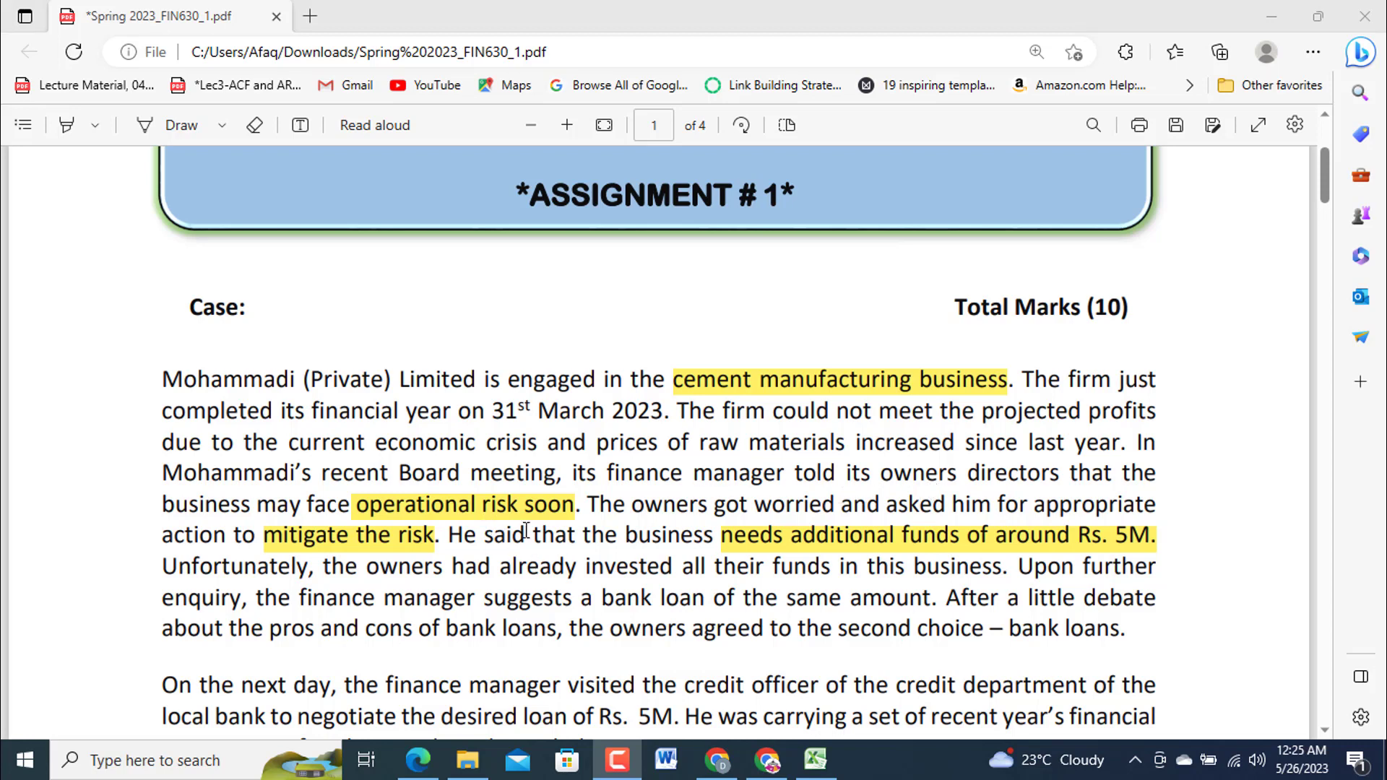
Scroll down to the Income Statement for the year ended March 31, 2023
scroll(525, 531, down, 1)
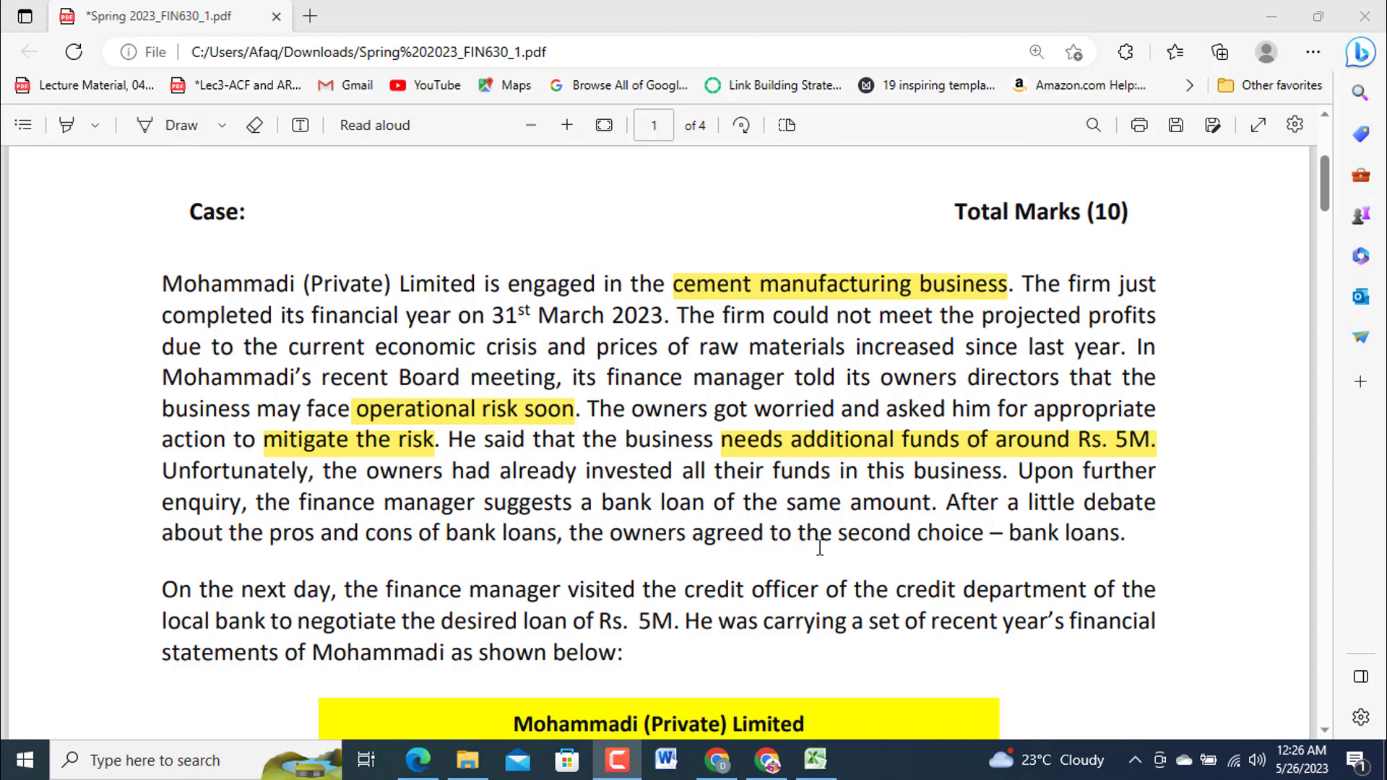
scroll(820, 547, down, 3)
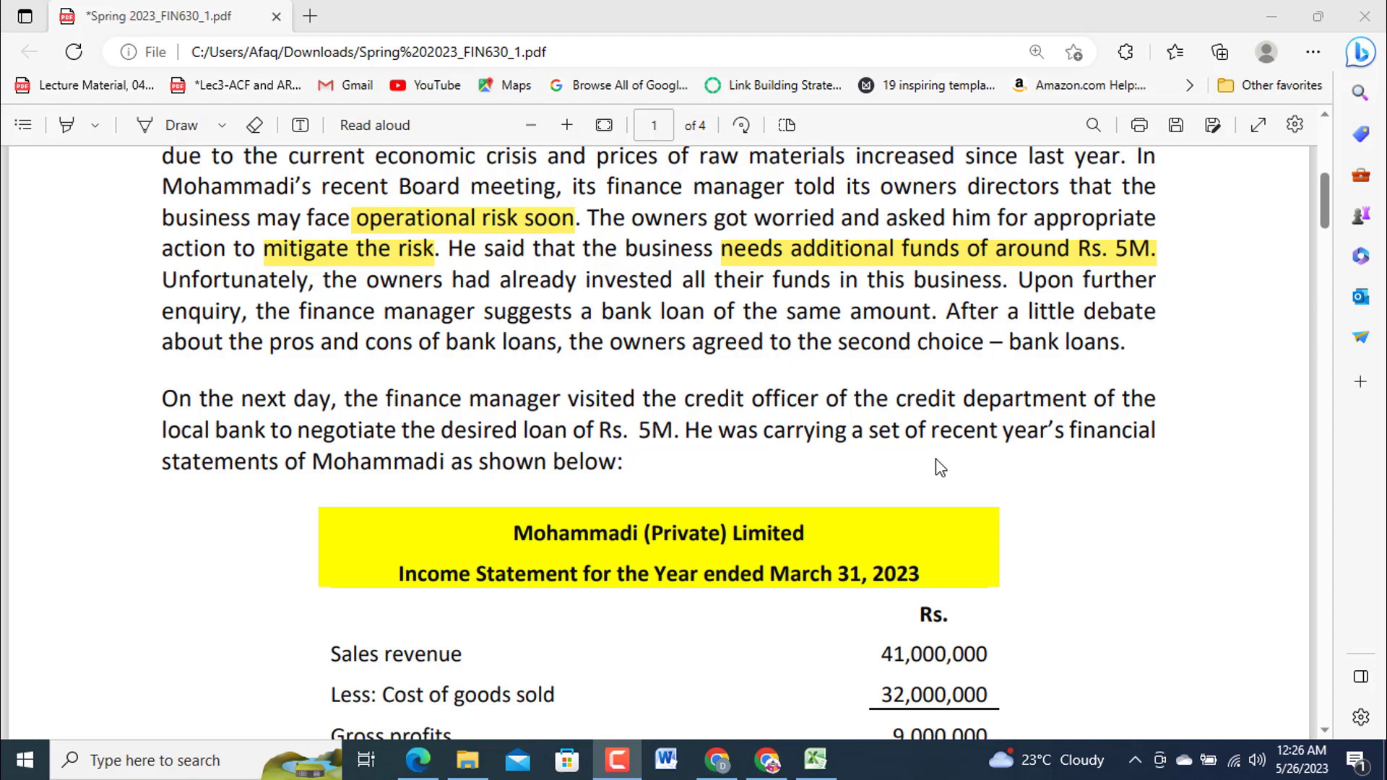
Skim page 2's balance sheet and questions, then return to the income statement showing the '?' taxes
scroll(939, 467, down, 4)
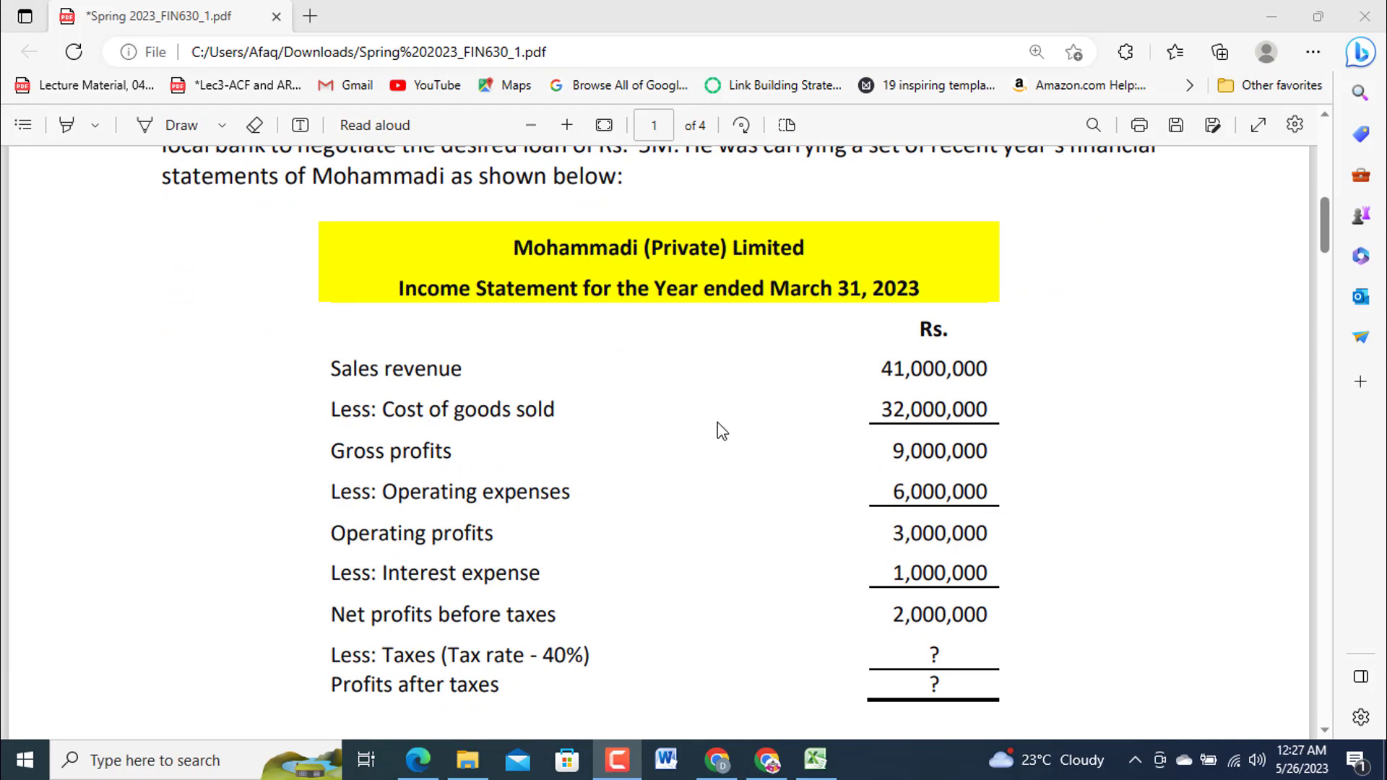
scroll(721, 431, down, 10)
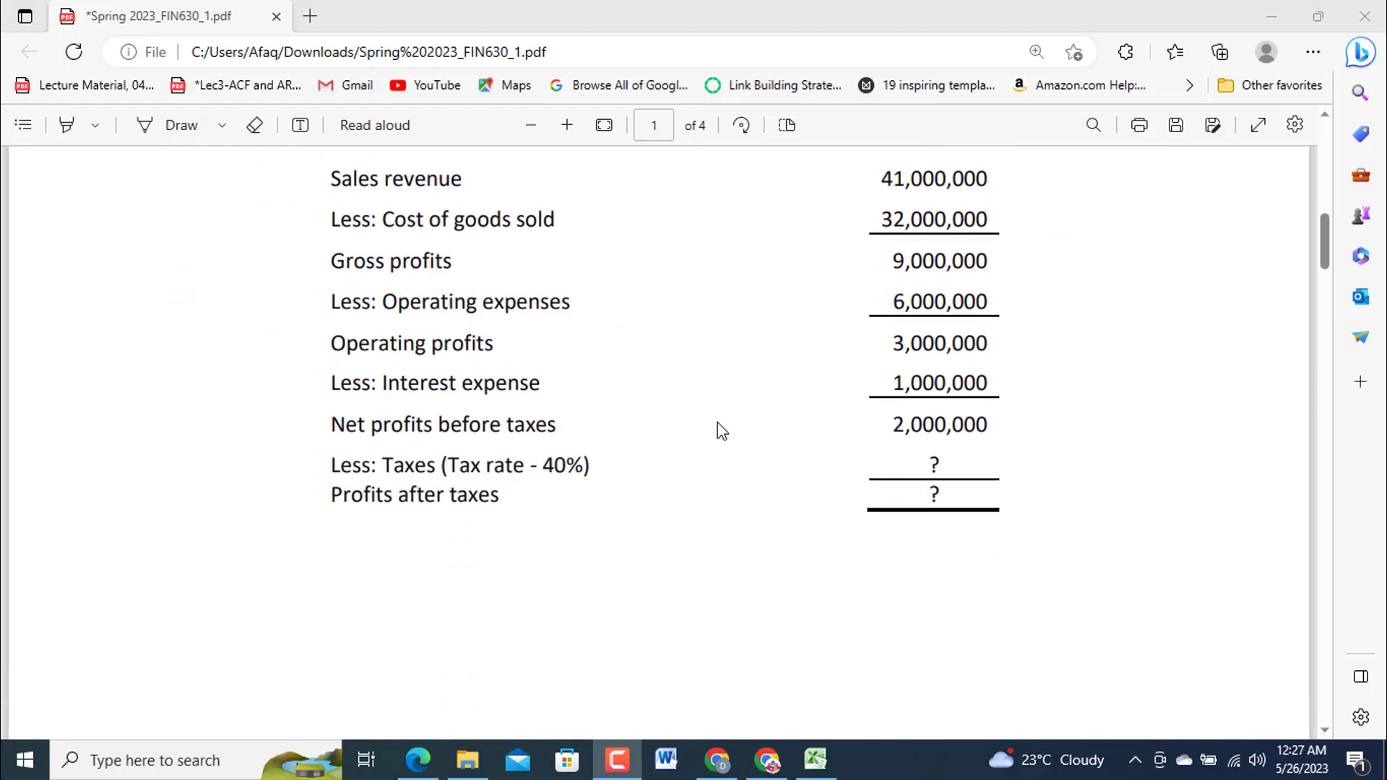
scroll(721, 432, down, 5)
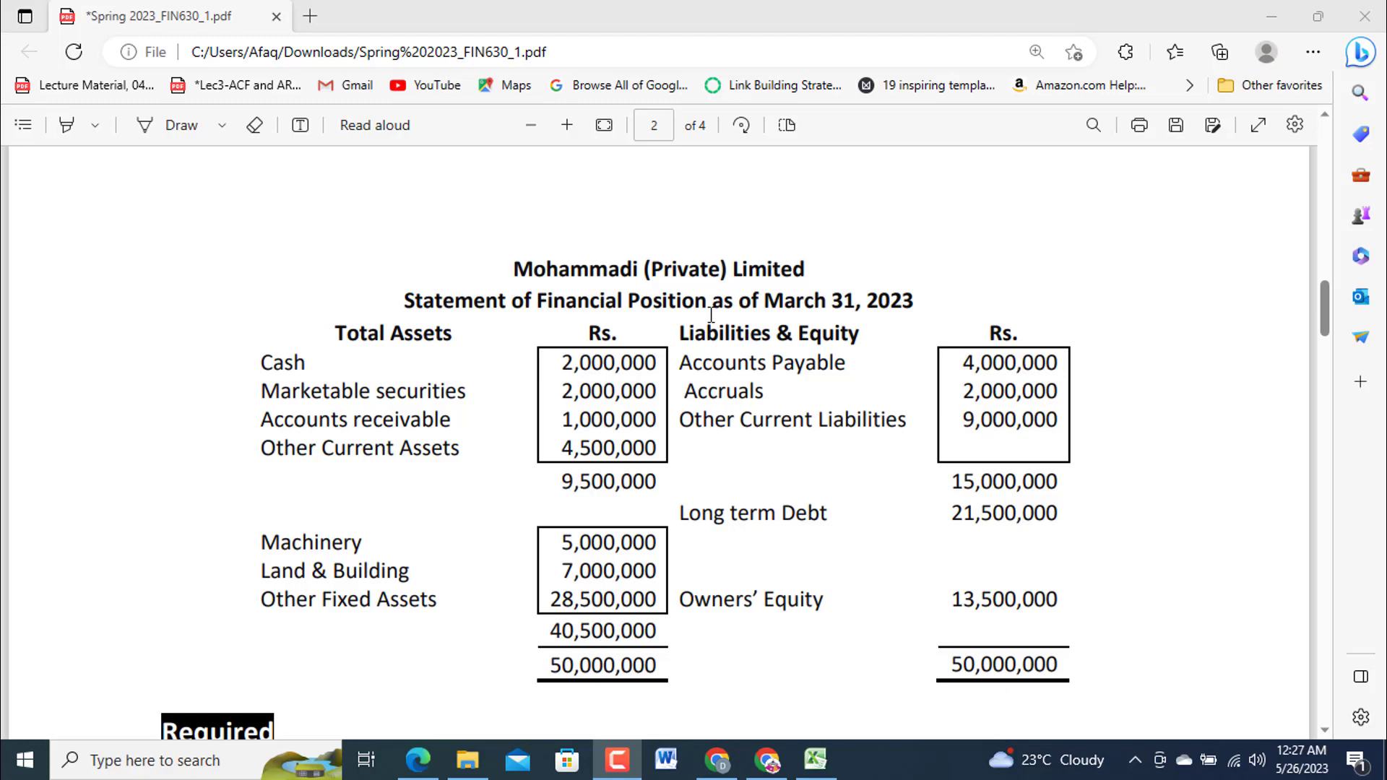
scroll(710, 410, down, 3)
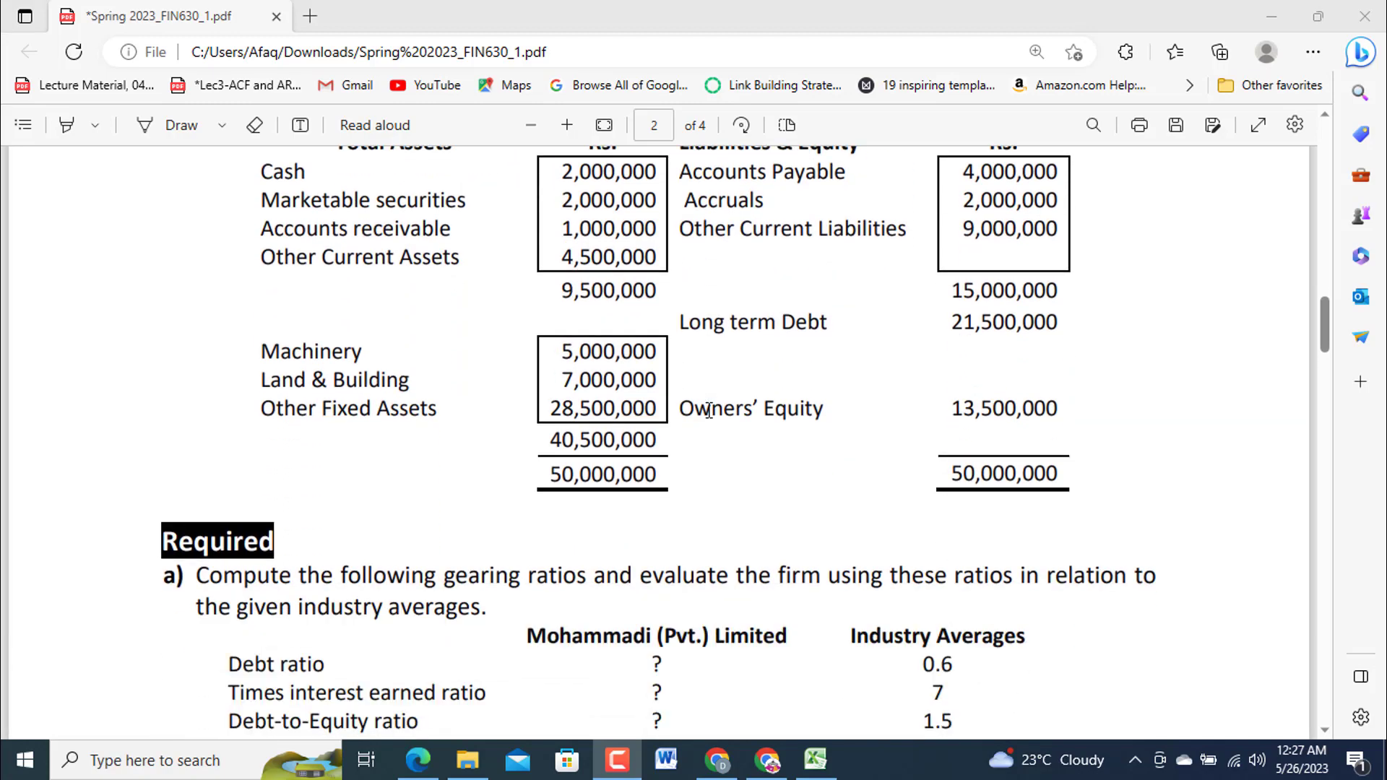
scroll(709, 410, down, 3)
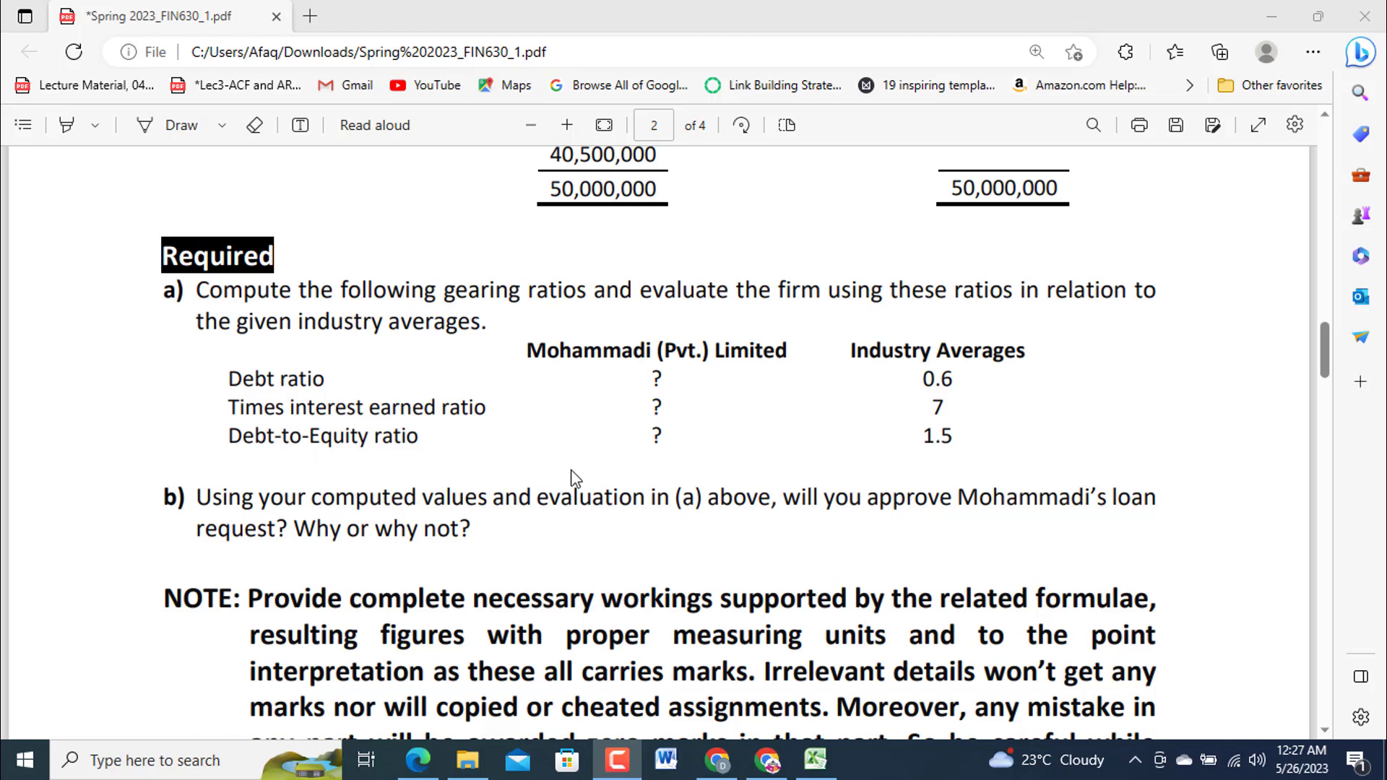
scroll(576, 478, up, 12)
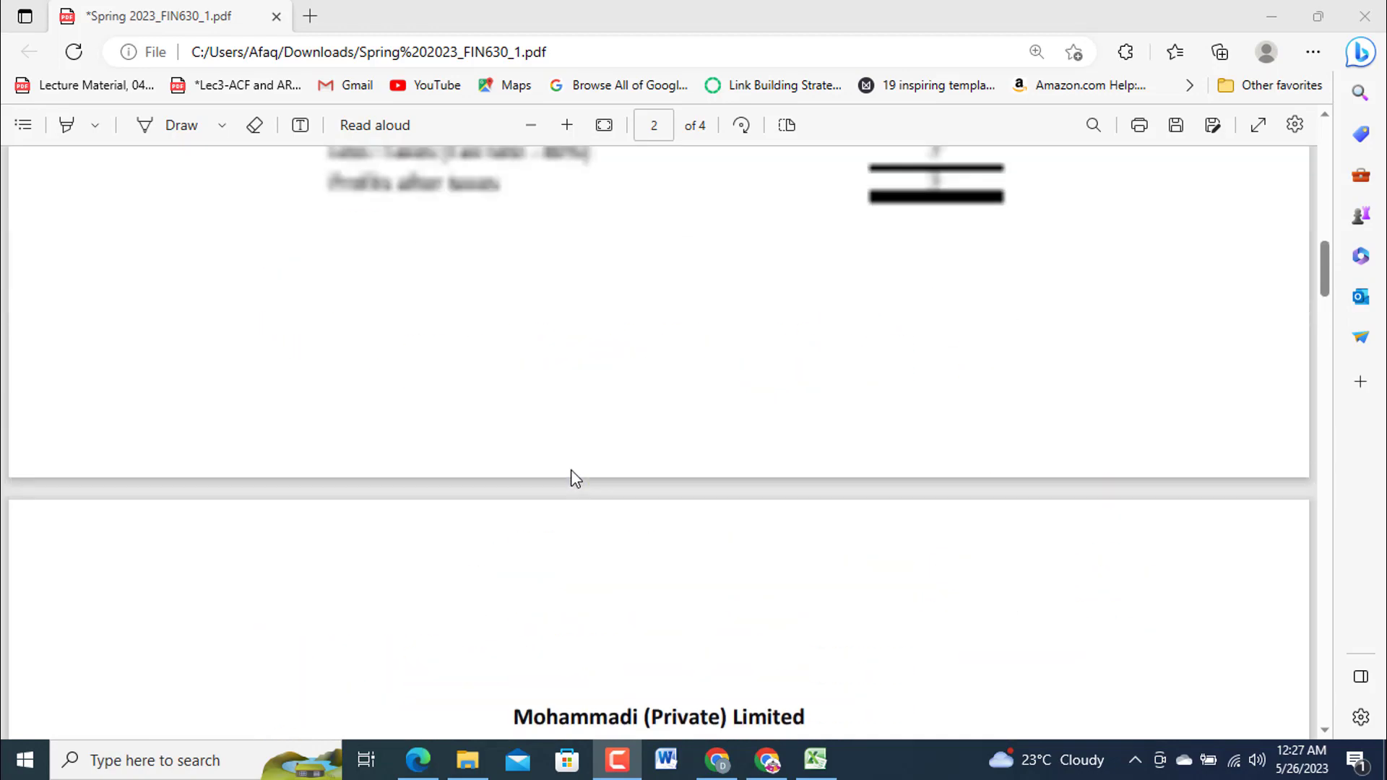
scroll(575, 476, up, 4)
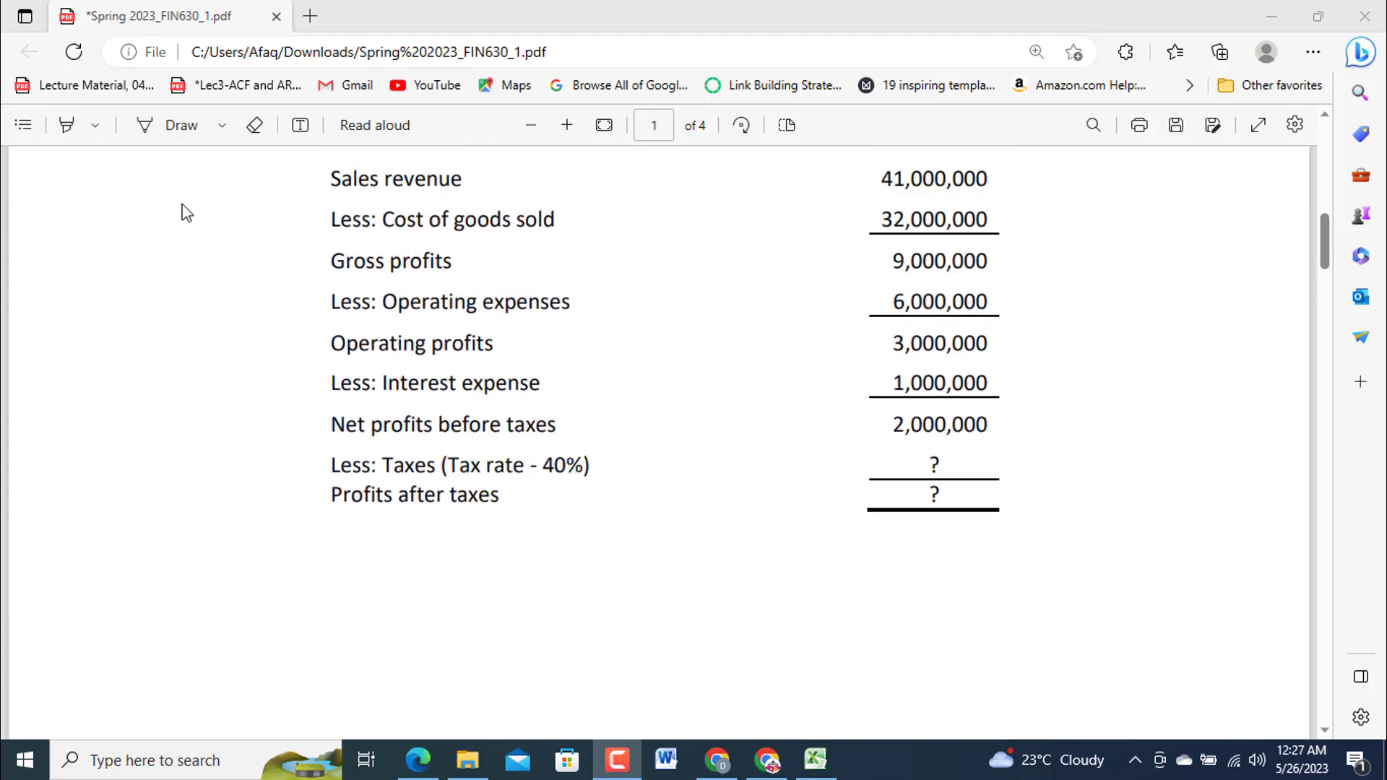
With the Draw pen, circle the '?' taxes and profits after taxes and handwrite 800,000 and 1,200,000 beside them
click(159, 130)
mouse_move(912, 452)
mouse_down()
mouse_move(1024, 488)
mouse_move(897, 453)
mouse_up()
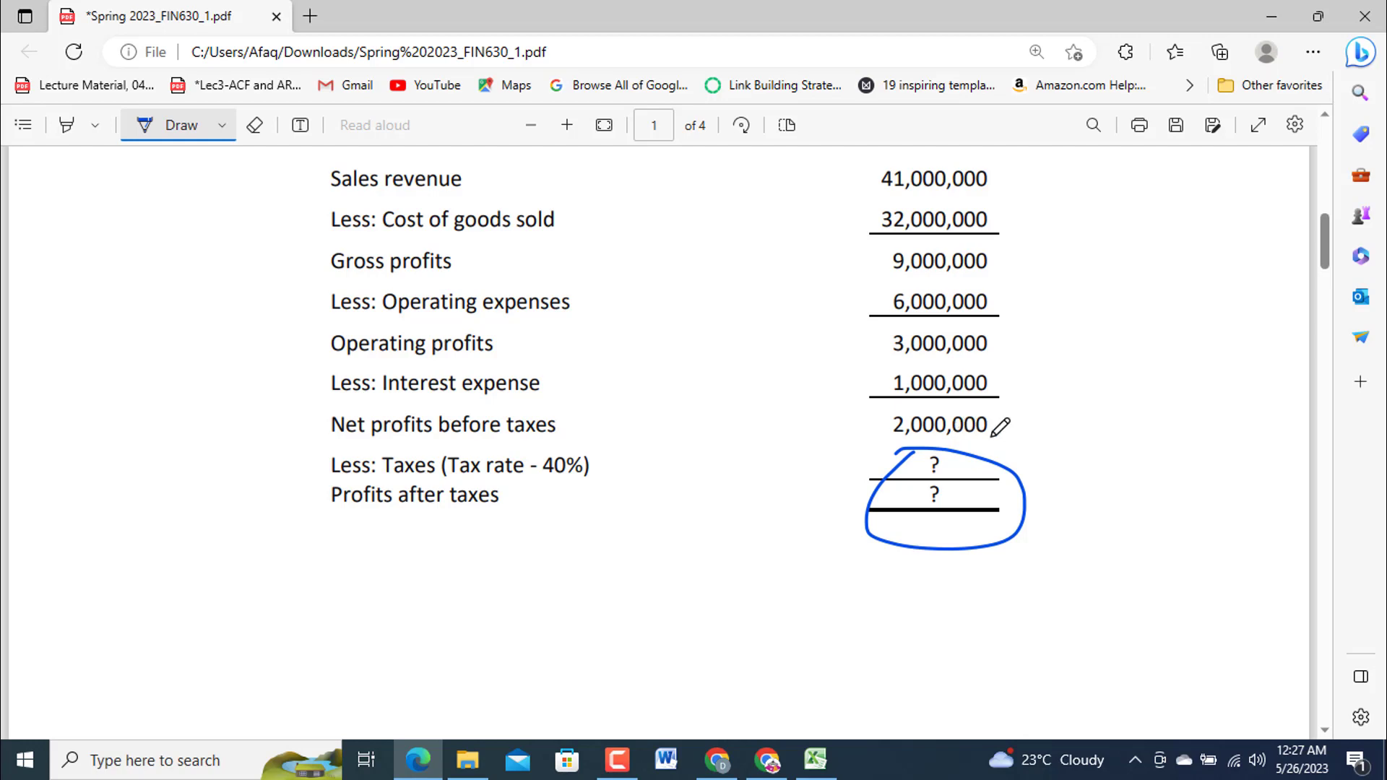
mouse_move(986, 458)
mouse_down()
mouse_move(1034, 438)
mouse_move(1043, 457)
mouse_move(1051, 443)
mouse_up()
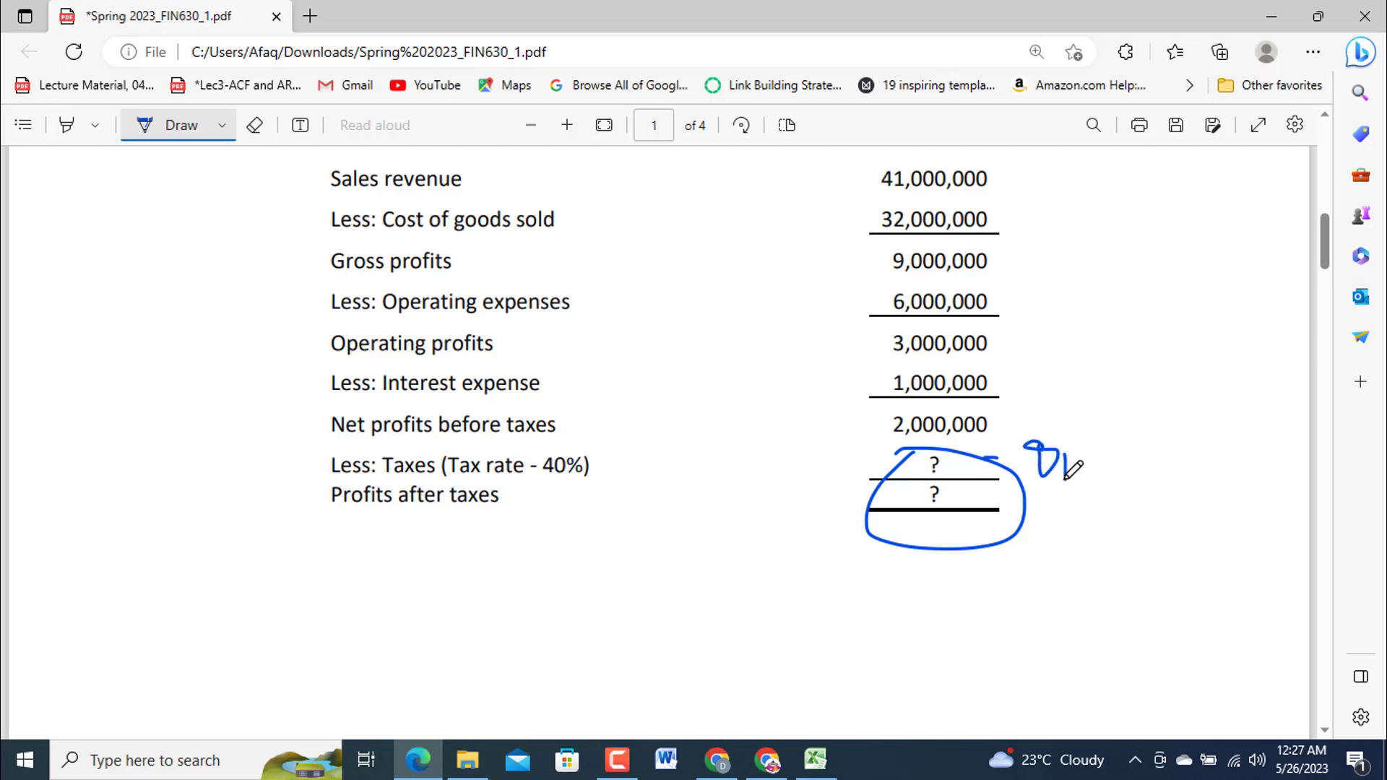
mouse_move(1077, 439)
mouse_down()
mouse_move(1110, 442)
mouse_move(1113, 468)
mouse_move(1154, 428)
mouse_move(1185, 438)
mouse_move(1160, 422)
mouse_move(1185, 412)
mouse_up()
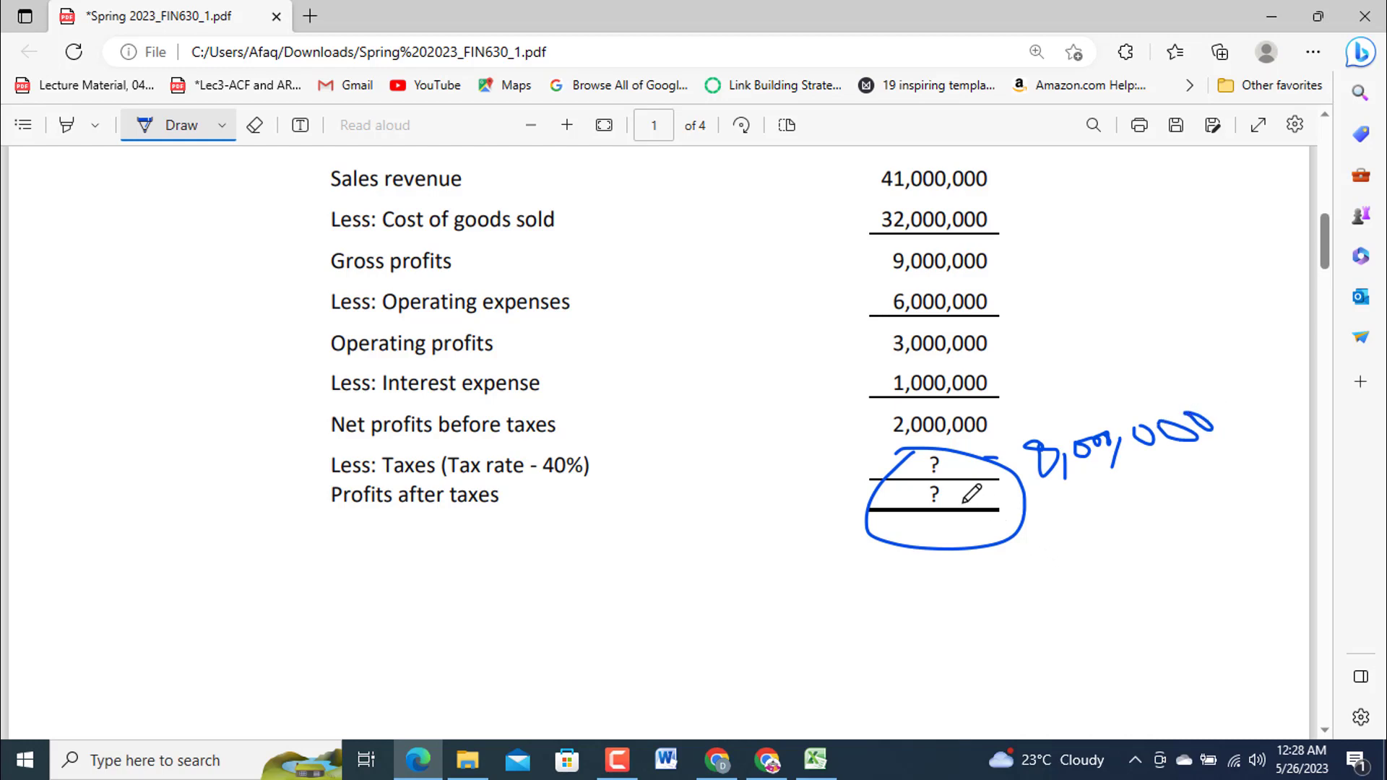
drag(961, 497, 1074, 495)
mouse_move(1088, 486)
mouse_down()
mouse_move(1098, 512)
mouse_move(1122, 484)
mouse_move(1116, 506)
mouse_move(1160, 479)
mouse_move(1160, 499)
mouse_move(1181, 474)
mouse_move(1224, 463)
mouse_move(1216, 455)
mouse_up()
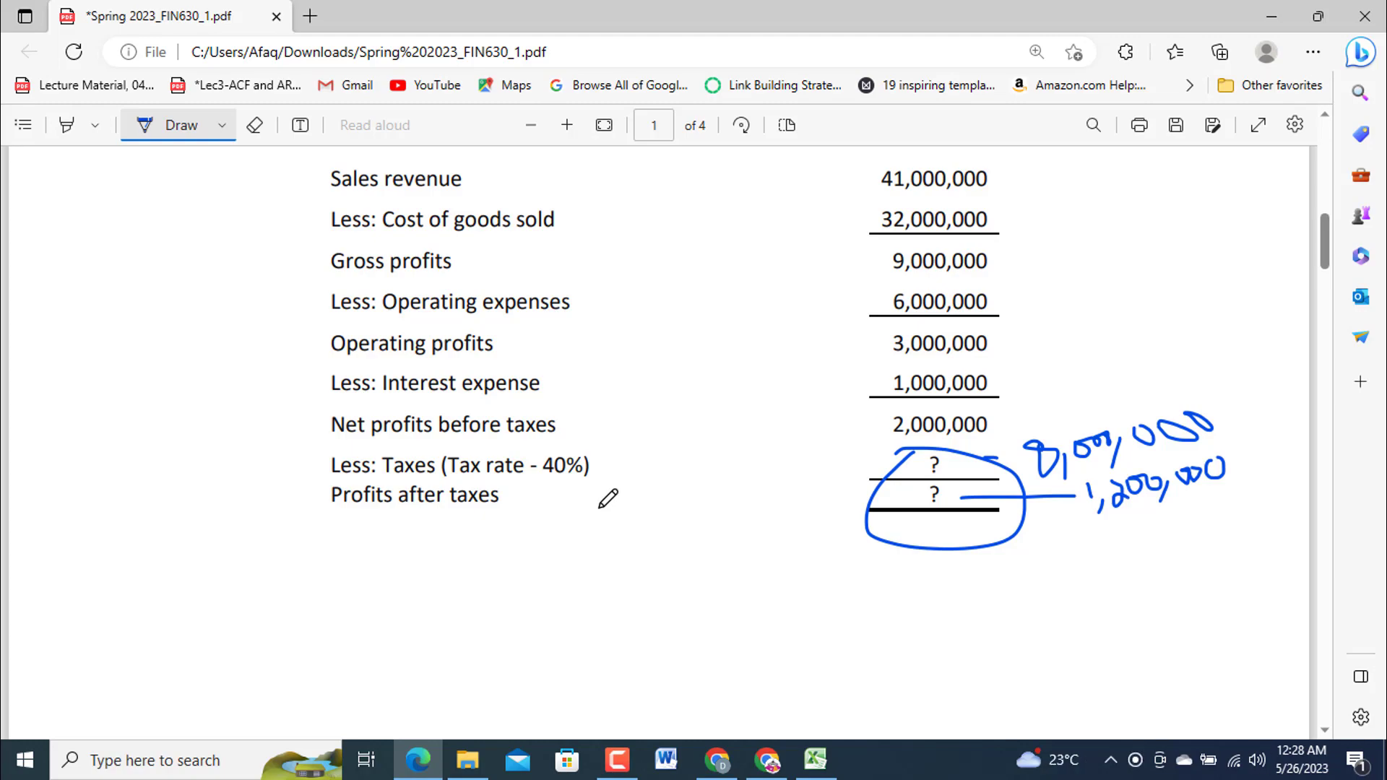
Scroll to page 2's Required gearing-ratio table (industry averages 0.6, 7, 1.5), part (b) and NOTE
scroll(608, 498, down, 10)
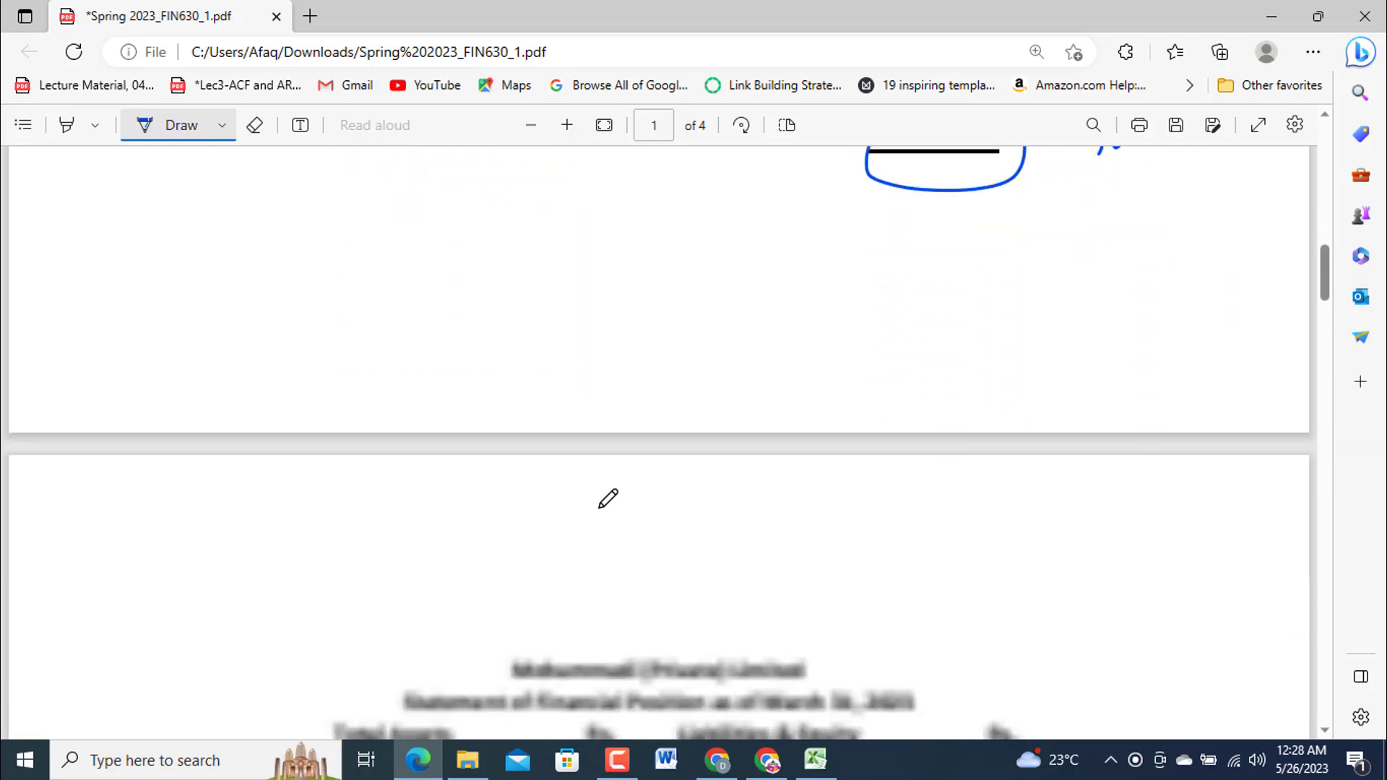
scroll(607, 498, down, 8)
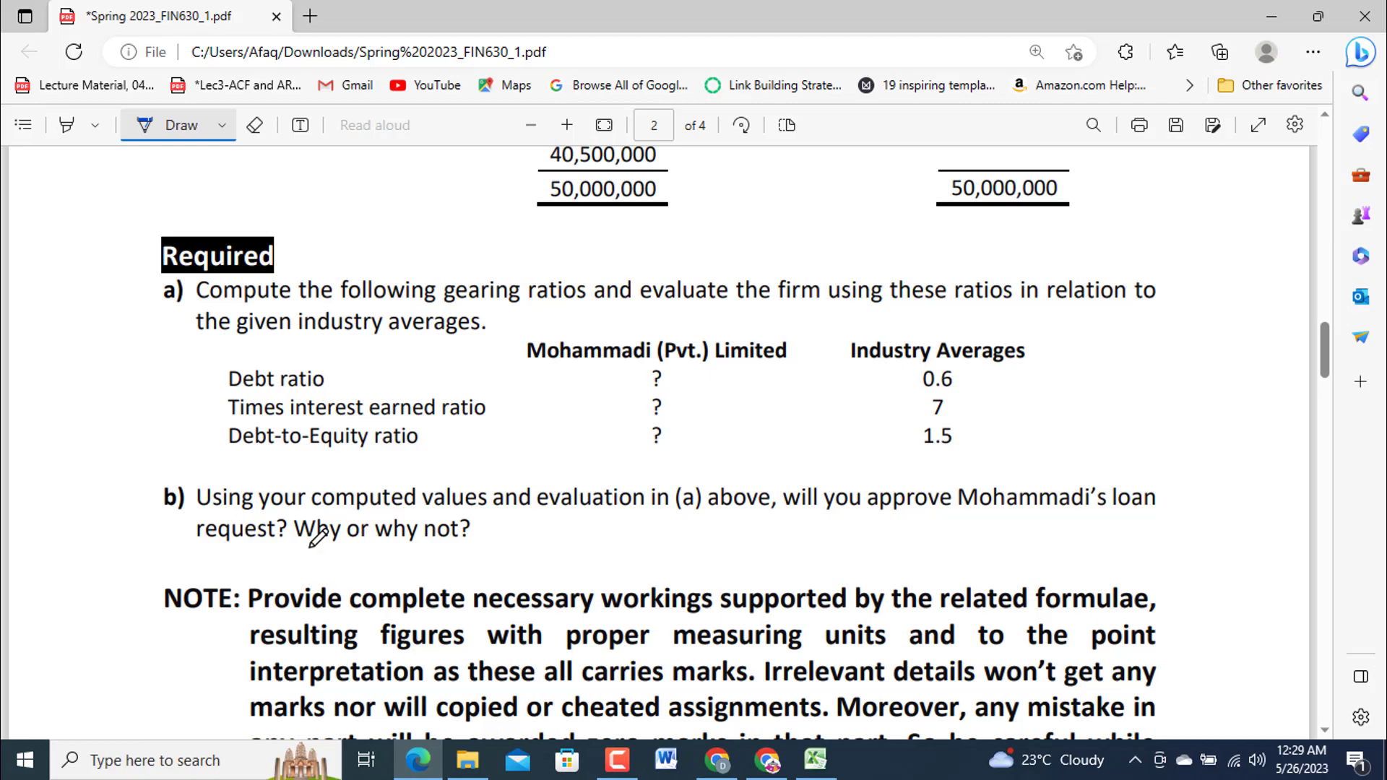
scroll(312, 543, down, 3)
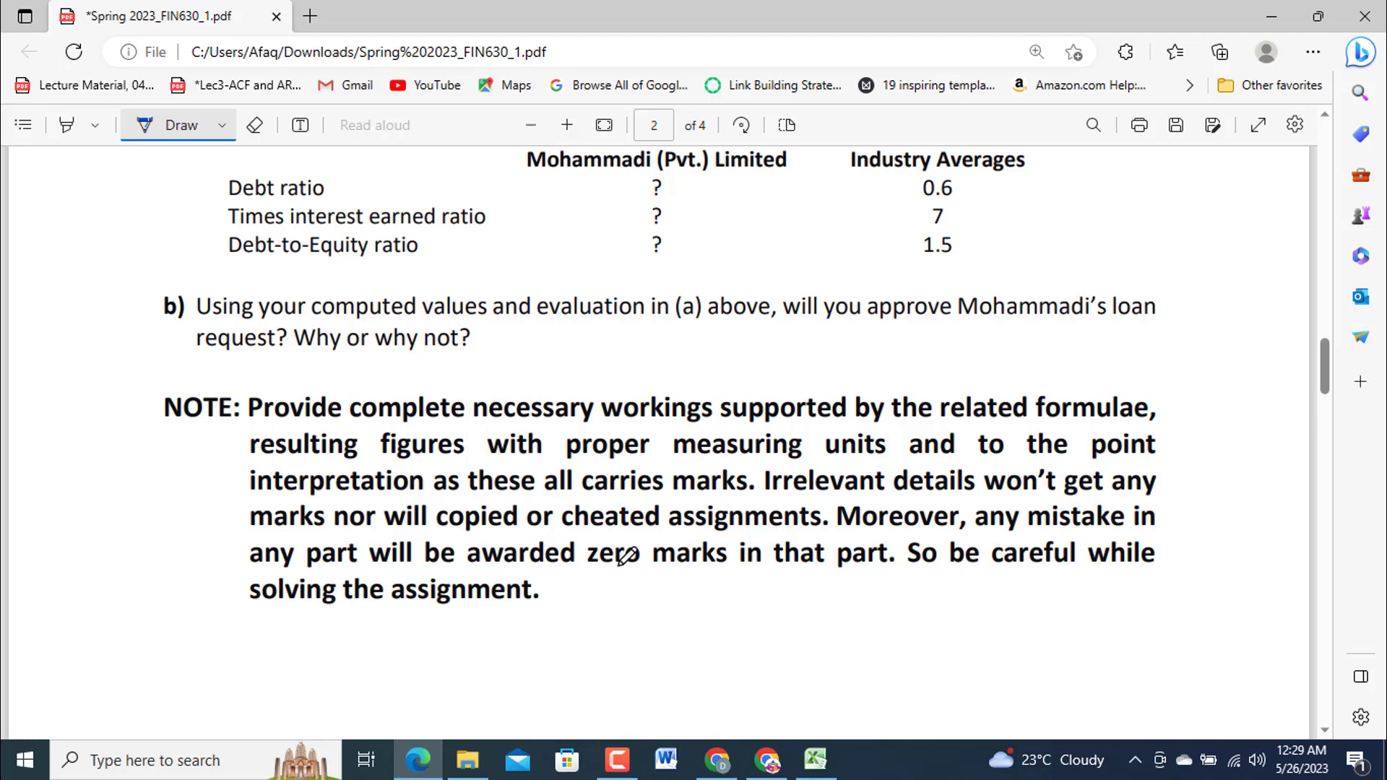
In the ratio workbook, bold the ratio names in B4:B6 and the column headings in C3:E3
click(815, 760)
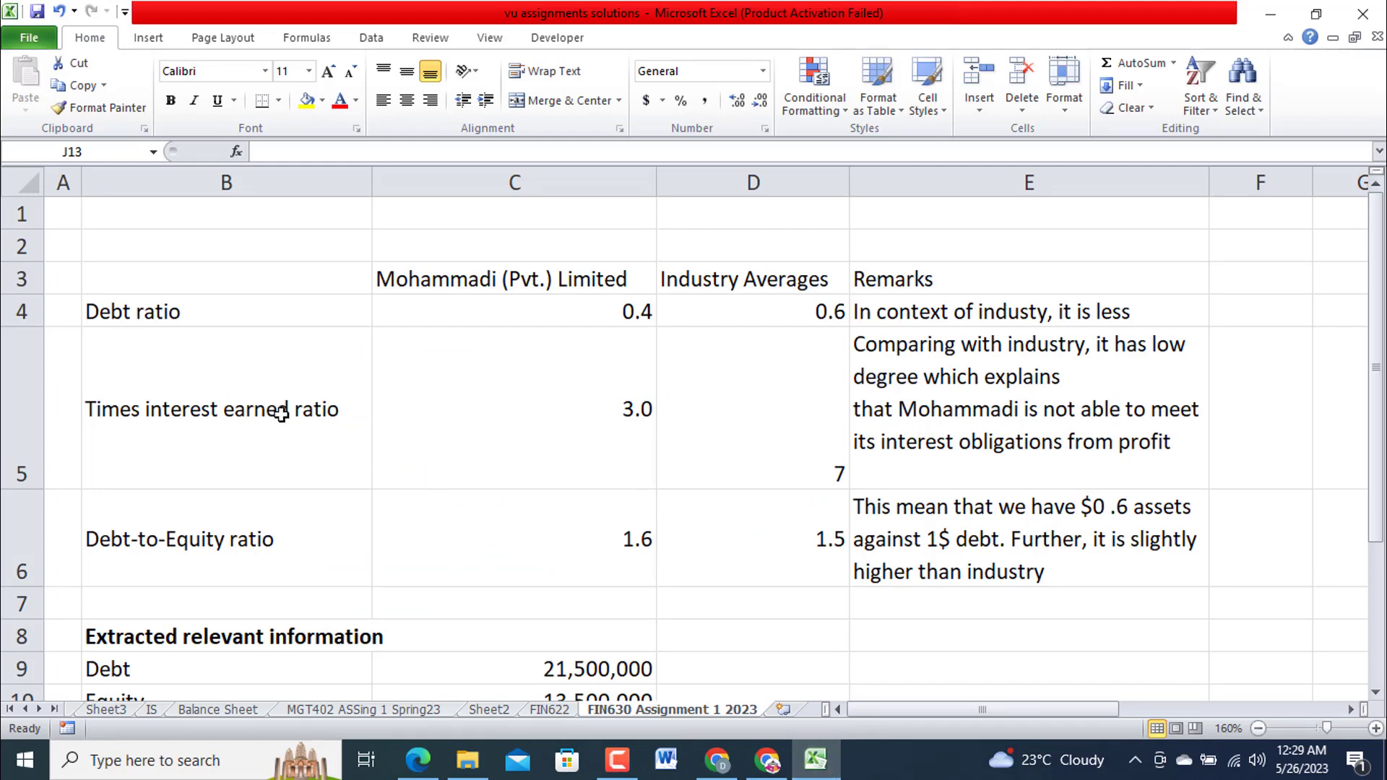
drag(259, 312, 269, 539)
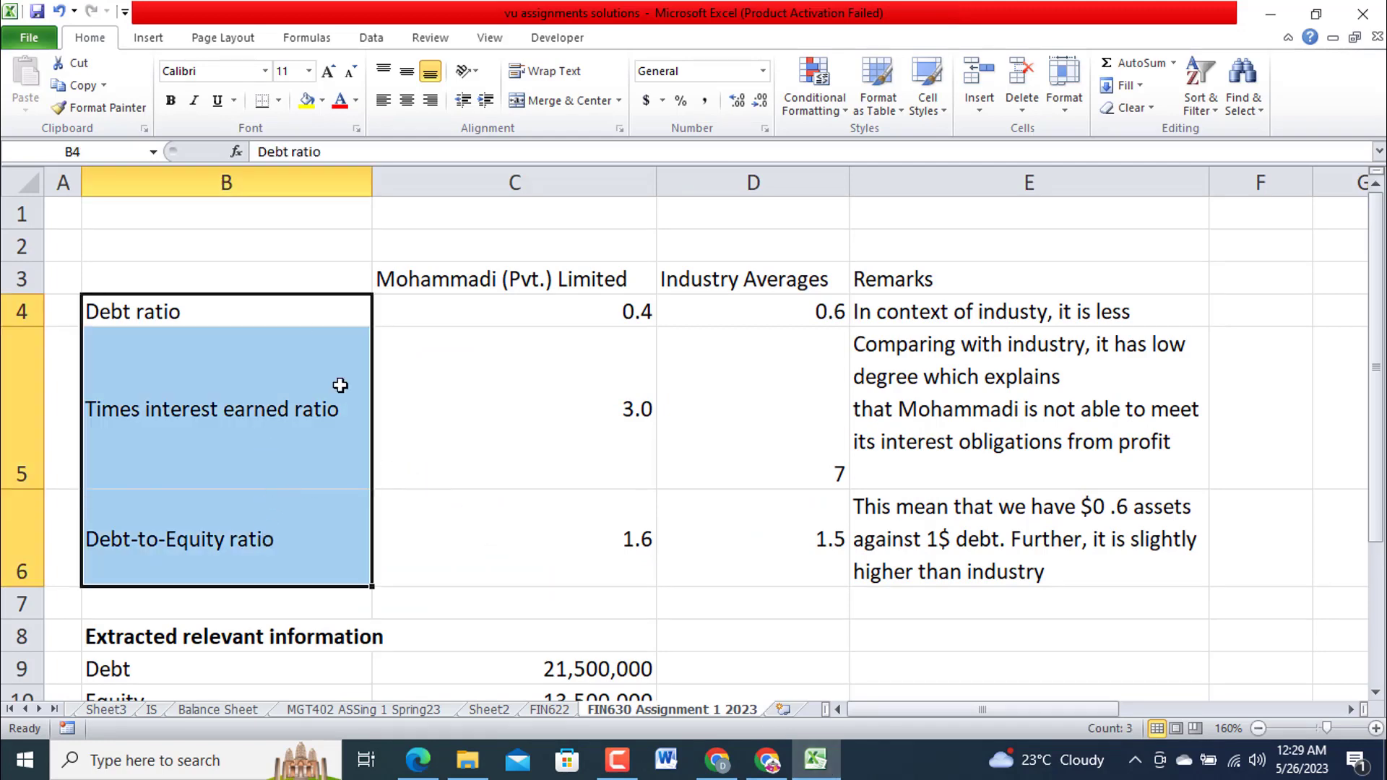
click(171, 100)
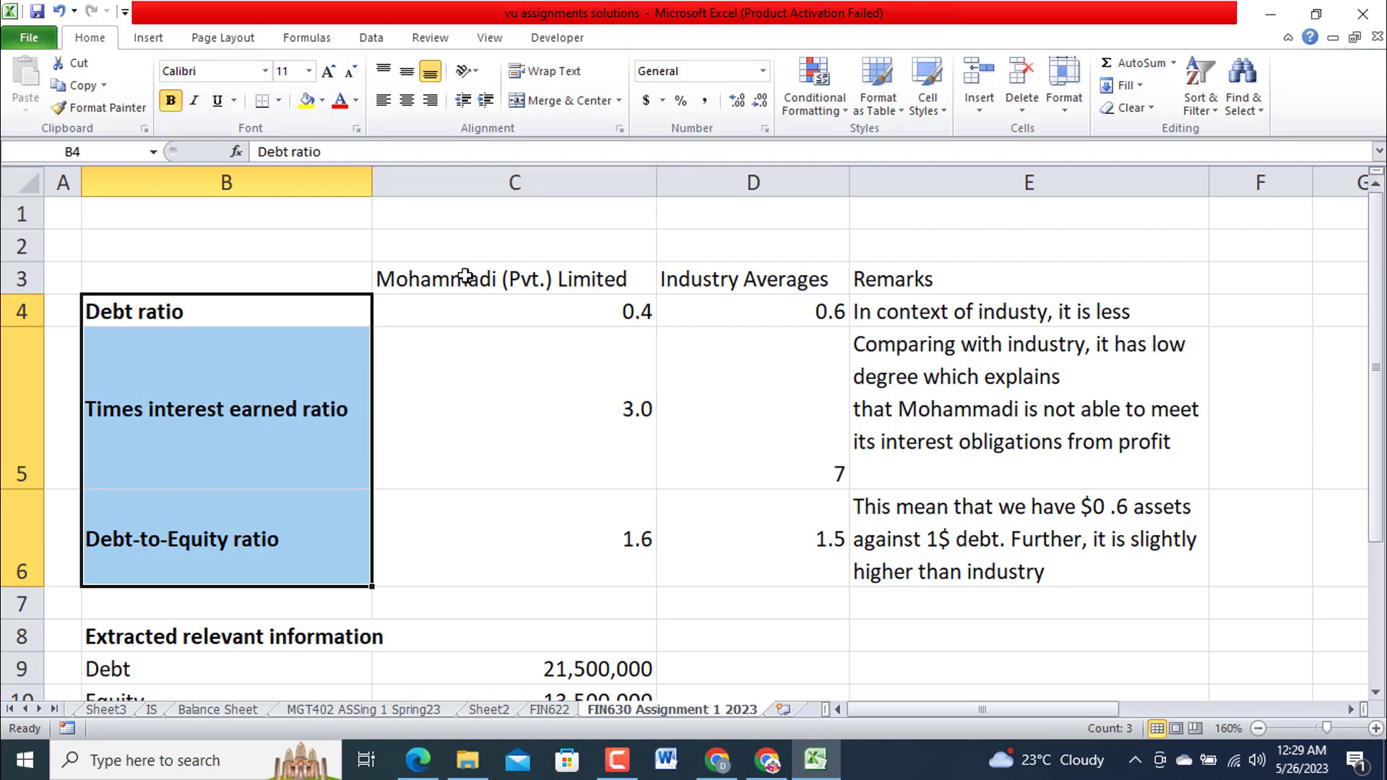
drag(466, 279, 939, 283)
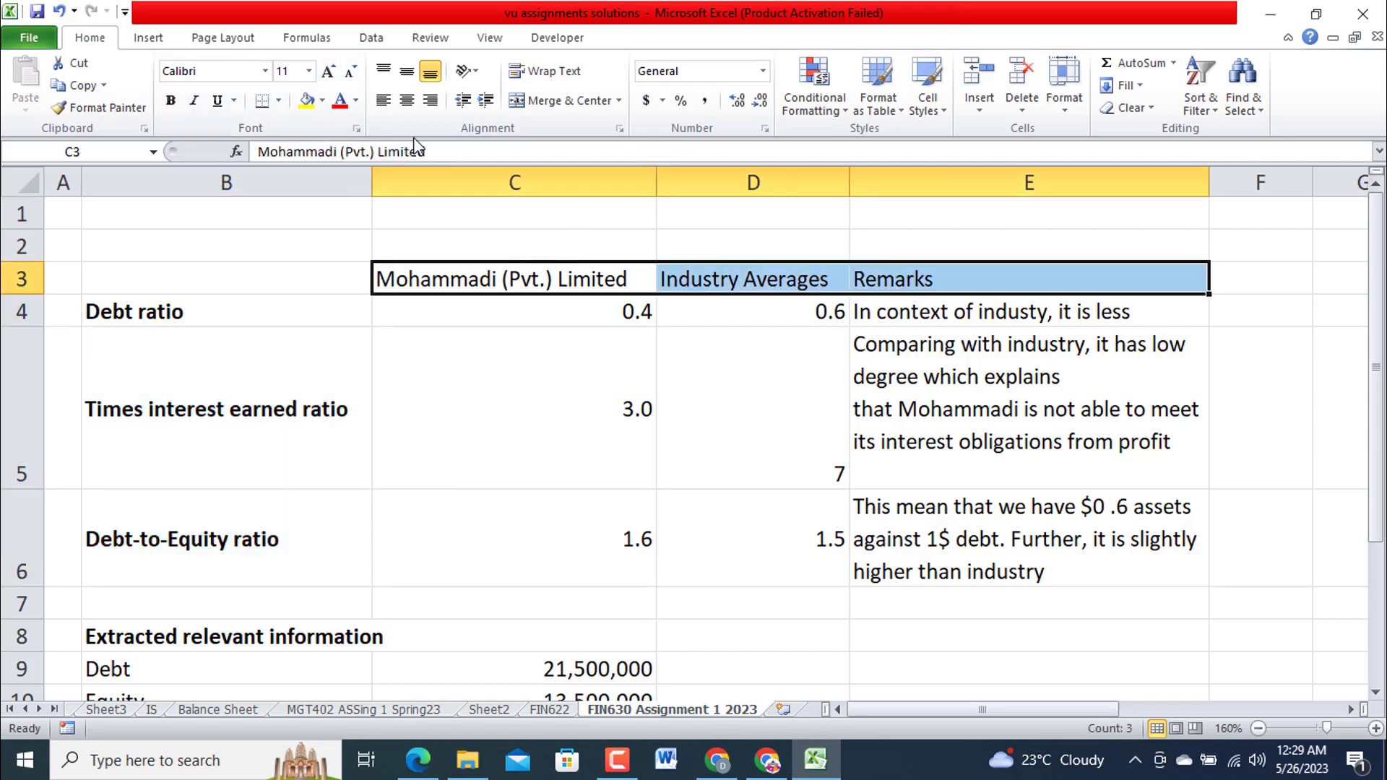
click(170, 100)
Put an outside border around the company and industry ratio values in C4:D6
drag(443, 302, 700, 520)
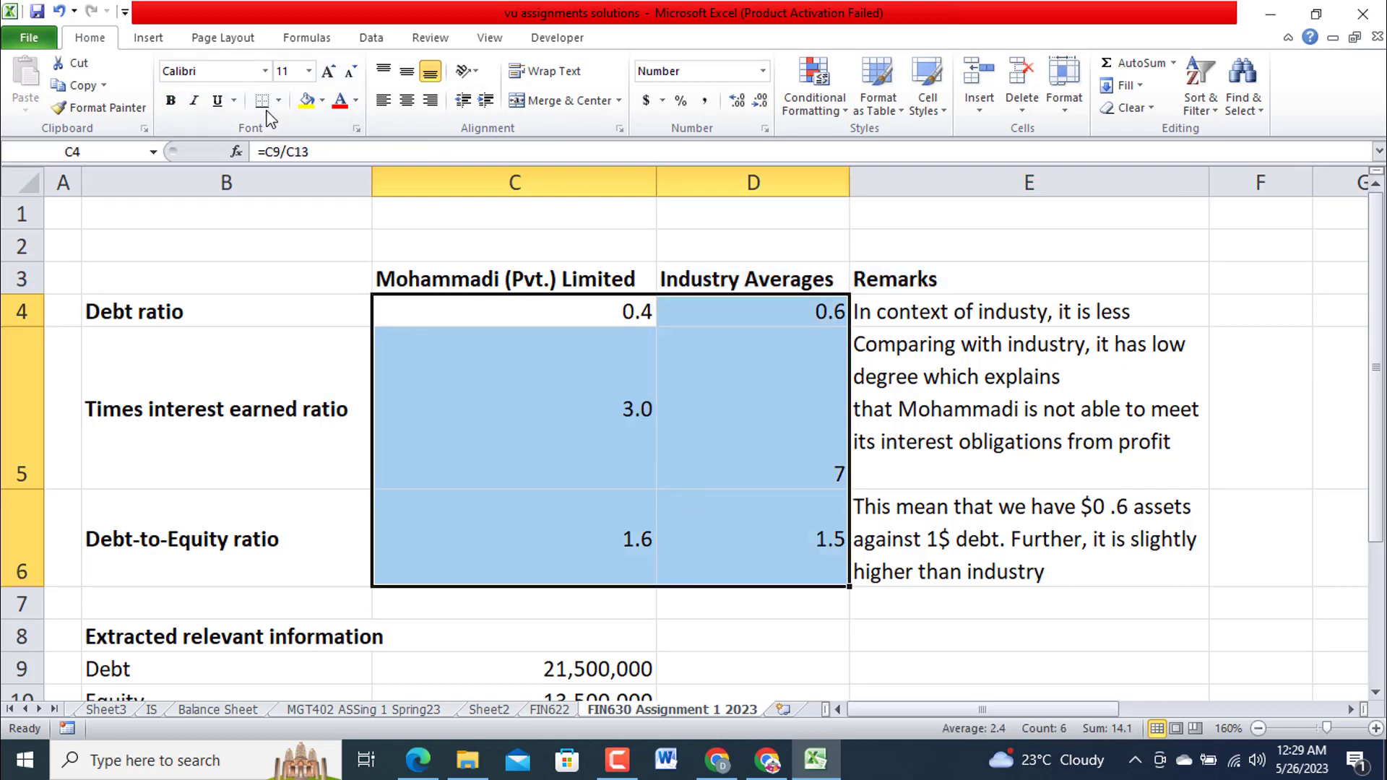
click(278, 100)
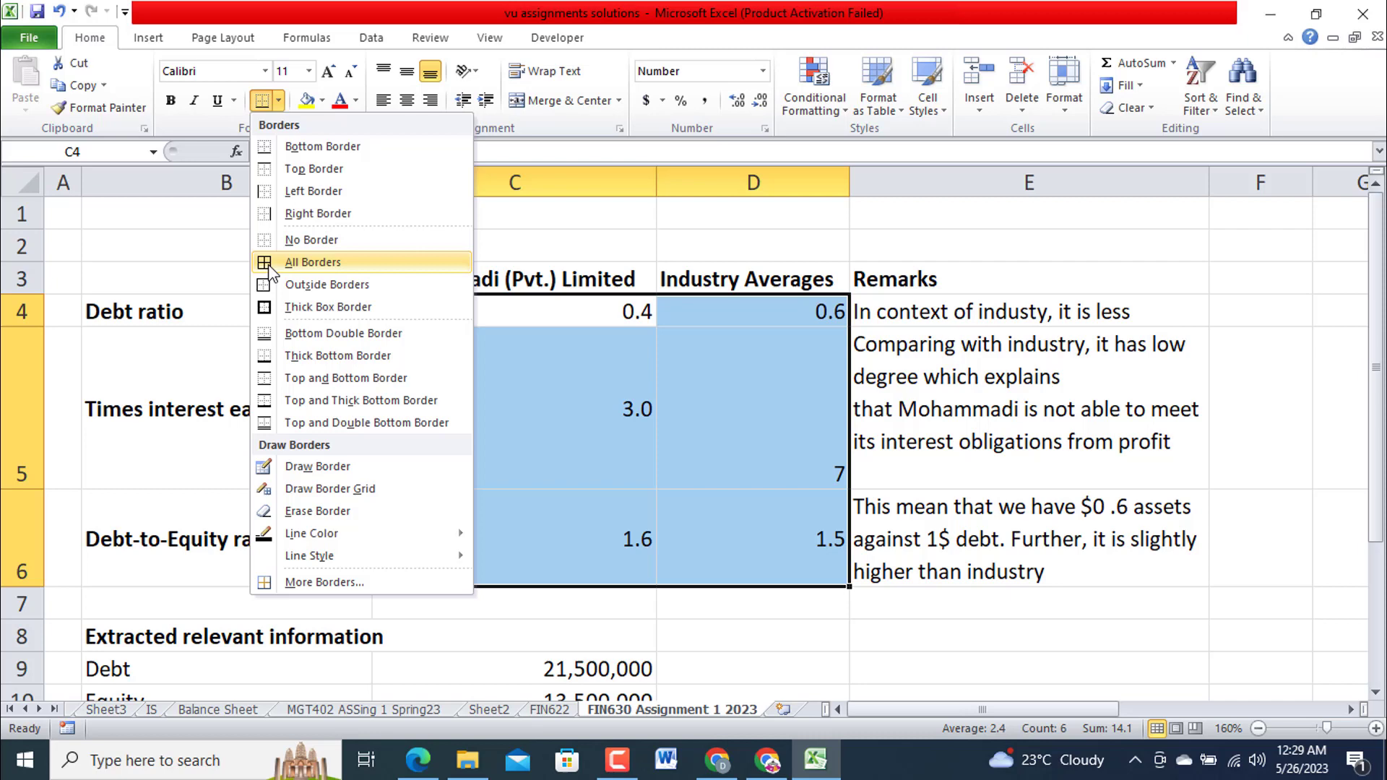
click(289, 284)
click(1155, 564)
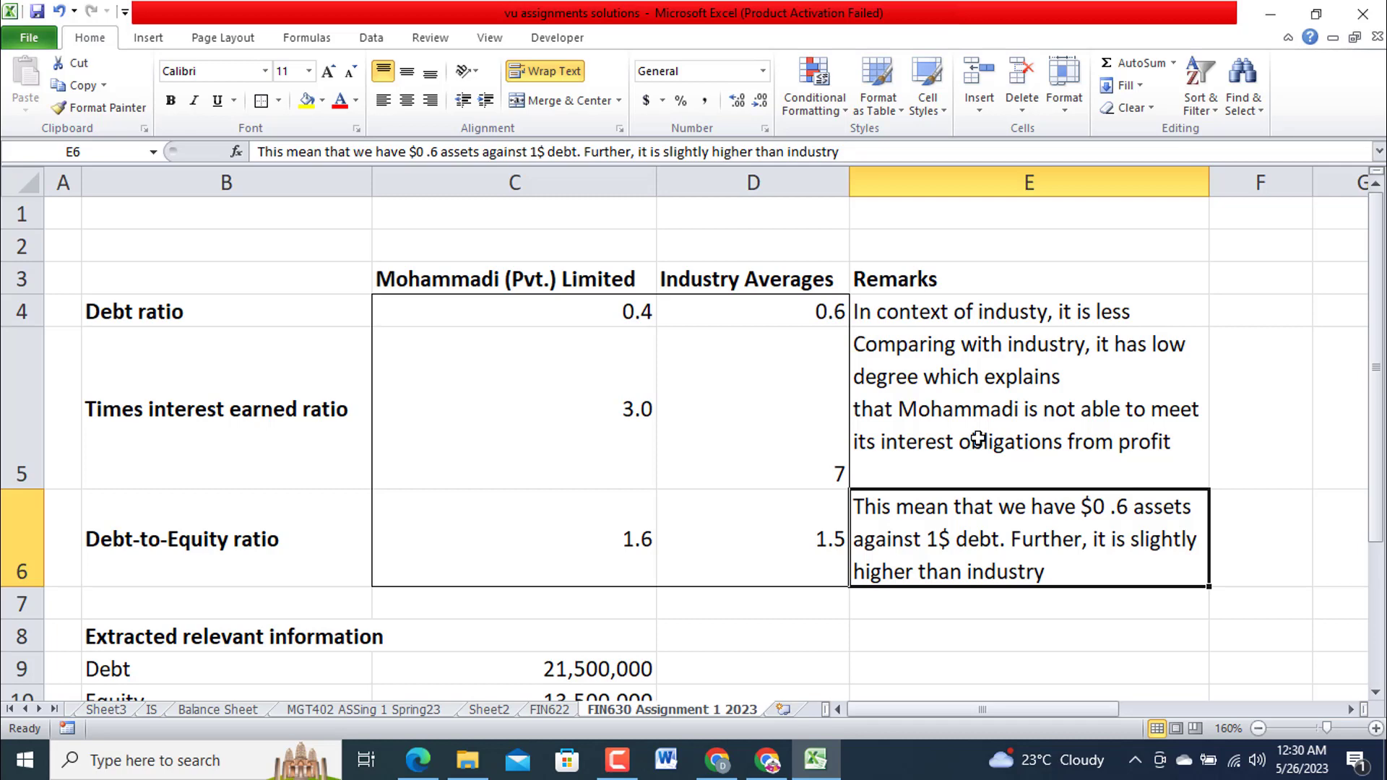
scroll(978, 439, down, 1)
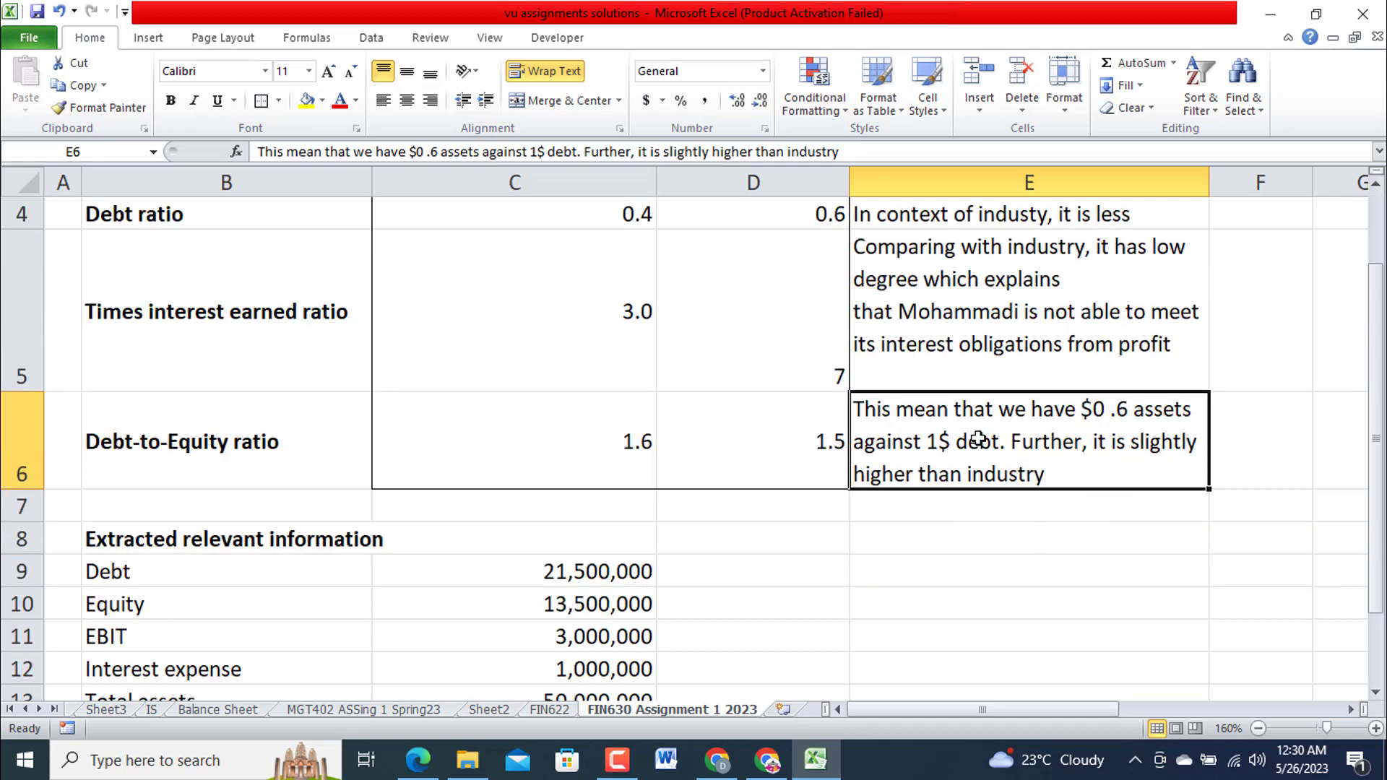
scroll(978, 439, down, 1)
scroll(978, 439, up, 1)
scroll(187, 412, up, 1)
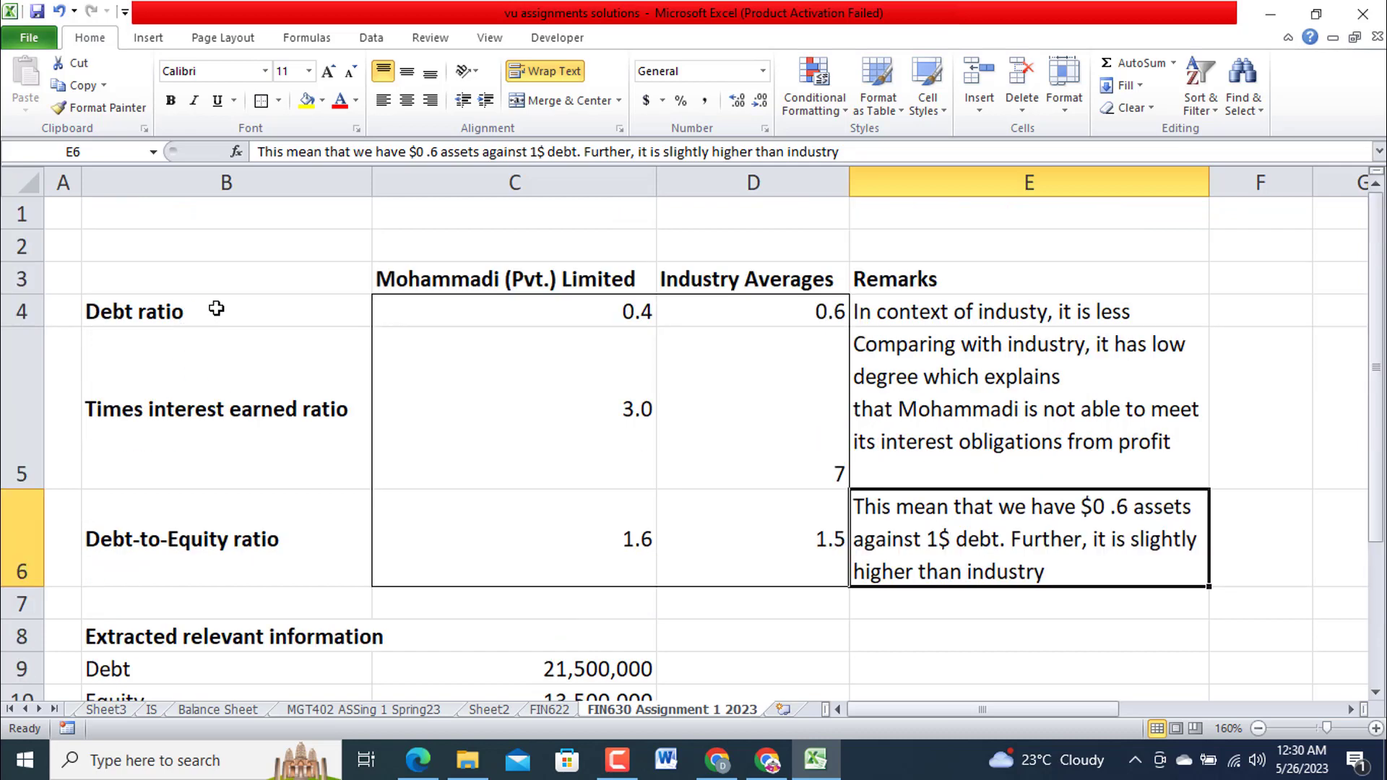
scroll(233, 476, down, 1)
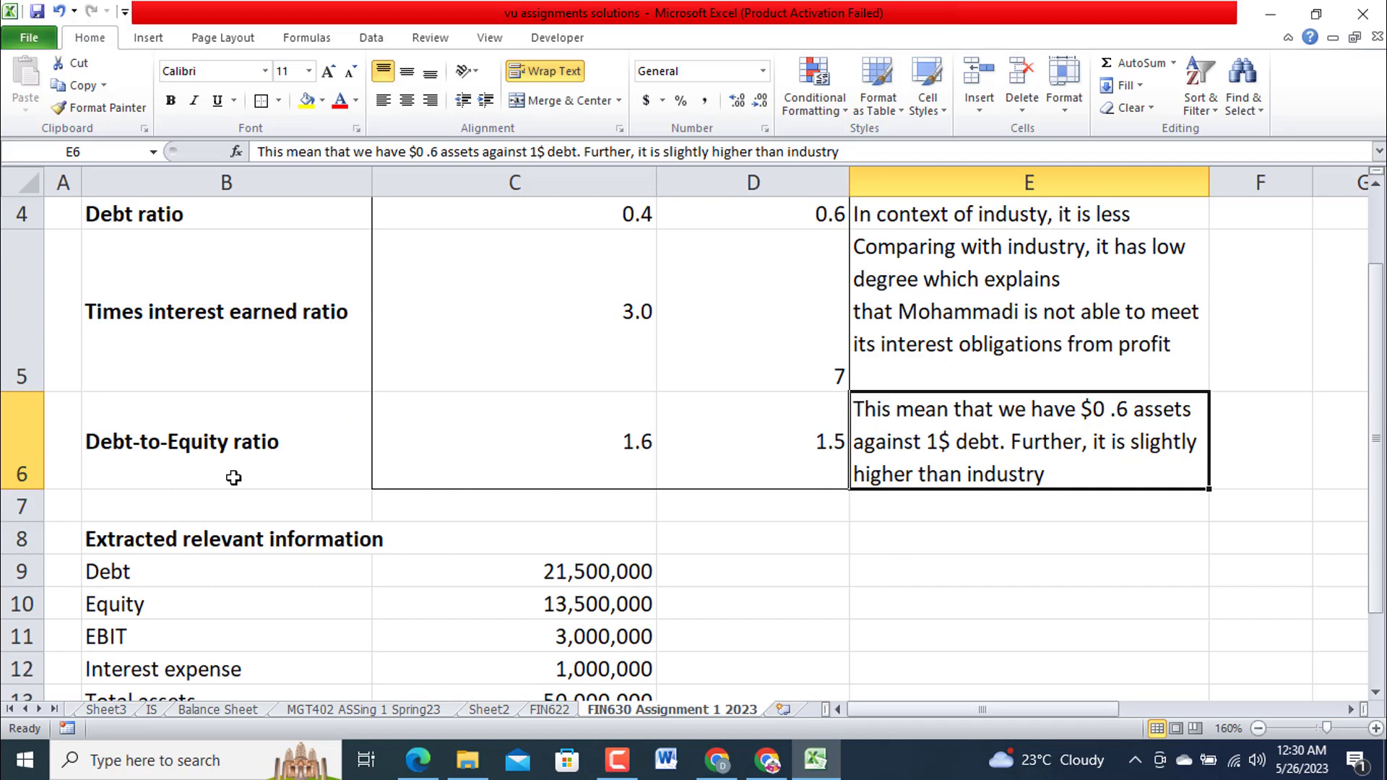
scroll(233, 477, down, 1)
scroll(262, 468, up, 1)
scroll(262, 468, up, 1)
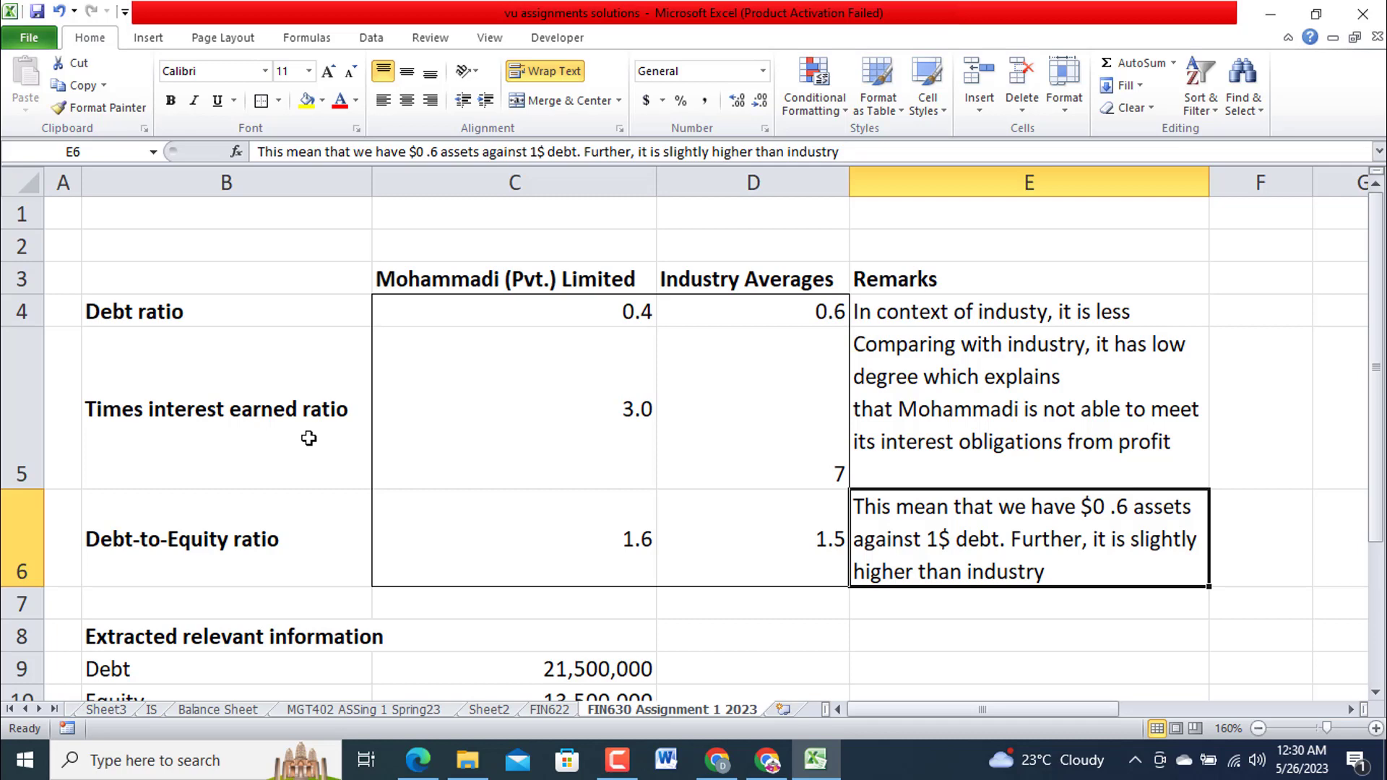
scroll(308, 439, down, 1)
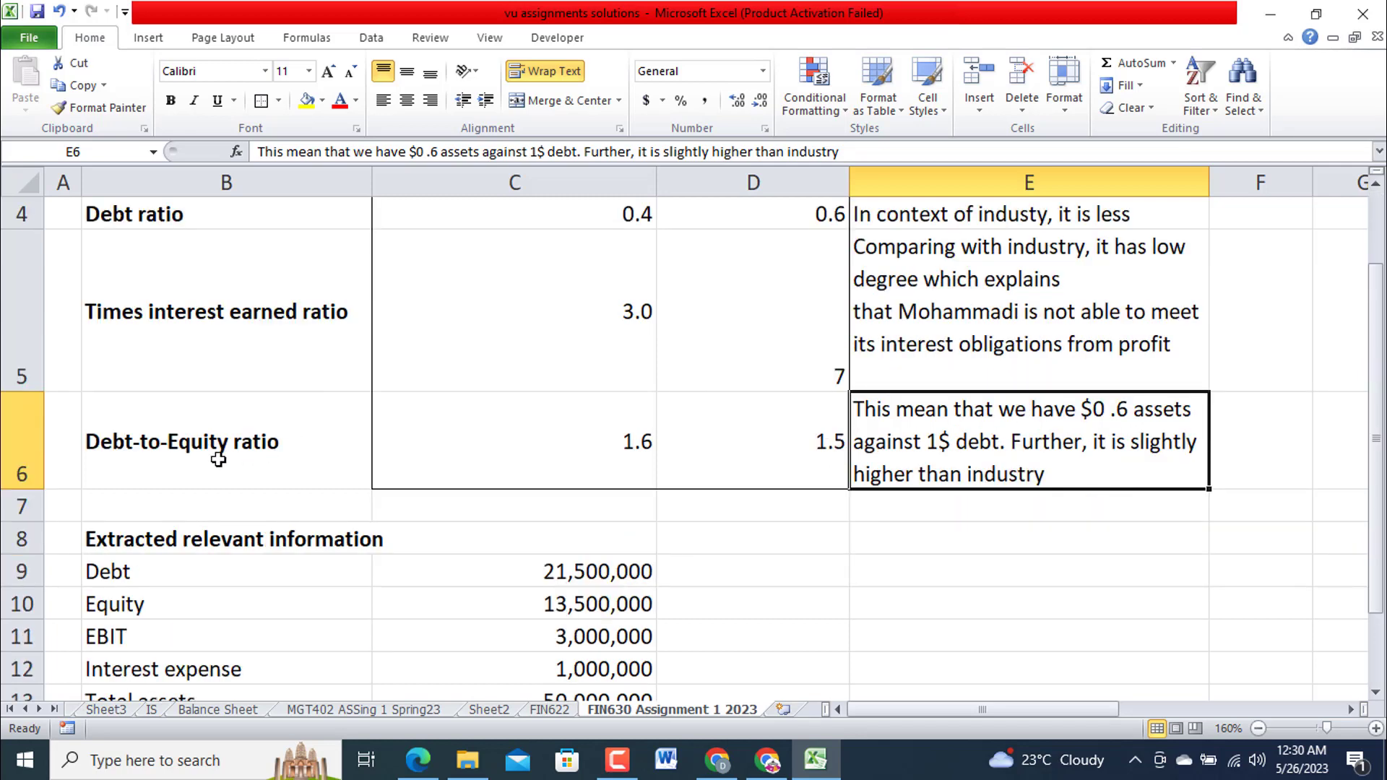
scroll(218, 459, down, 1)
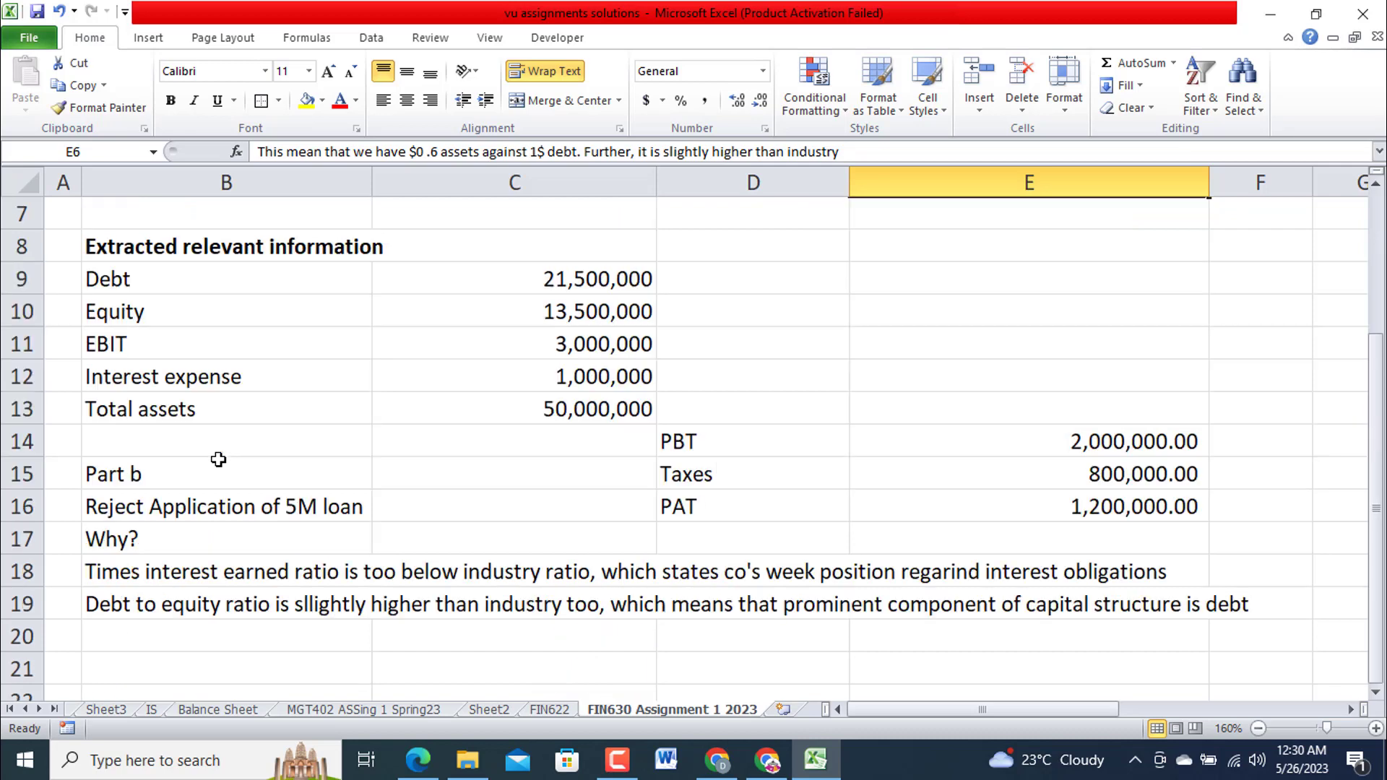
scroll(218, 459, up, 1)
scroll(218, 459, down, 1)
Enter source tags BS, BS, IS, IS, Bs in D9:D13 beside the extracted figures
click(783, 283)
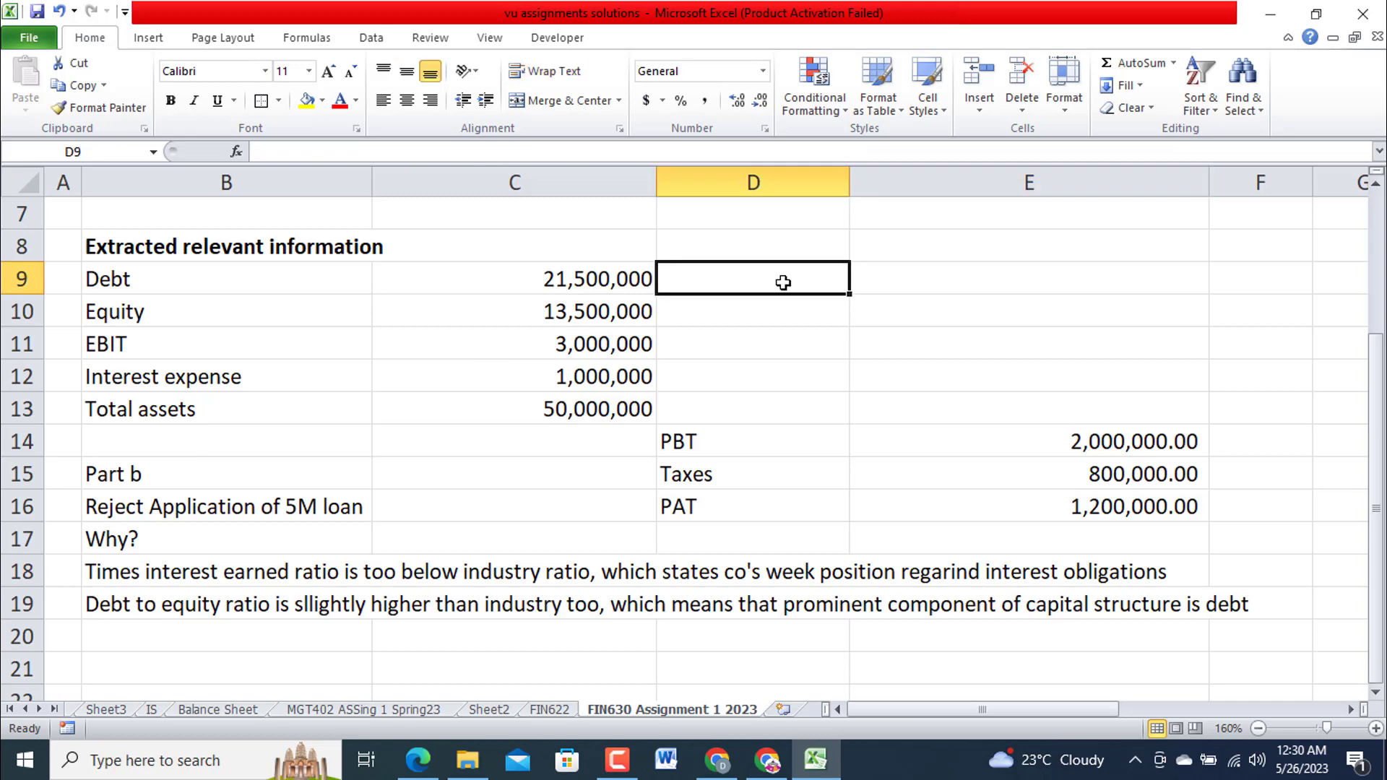
text(BS)
key(Return)
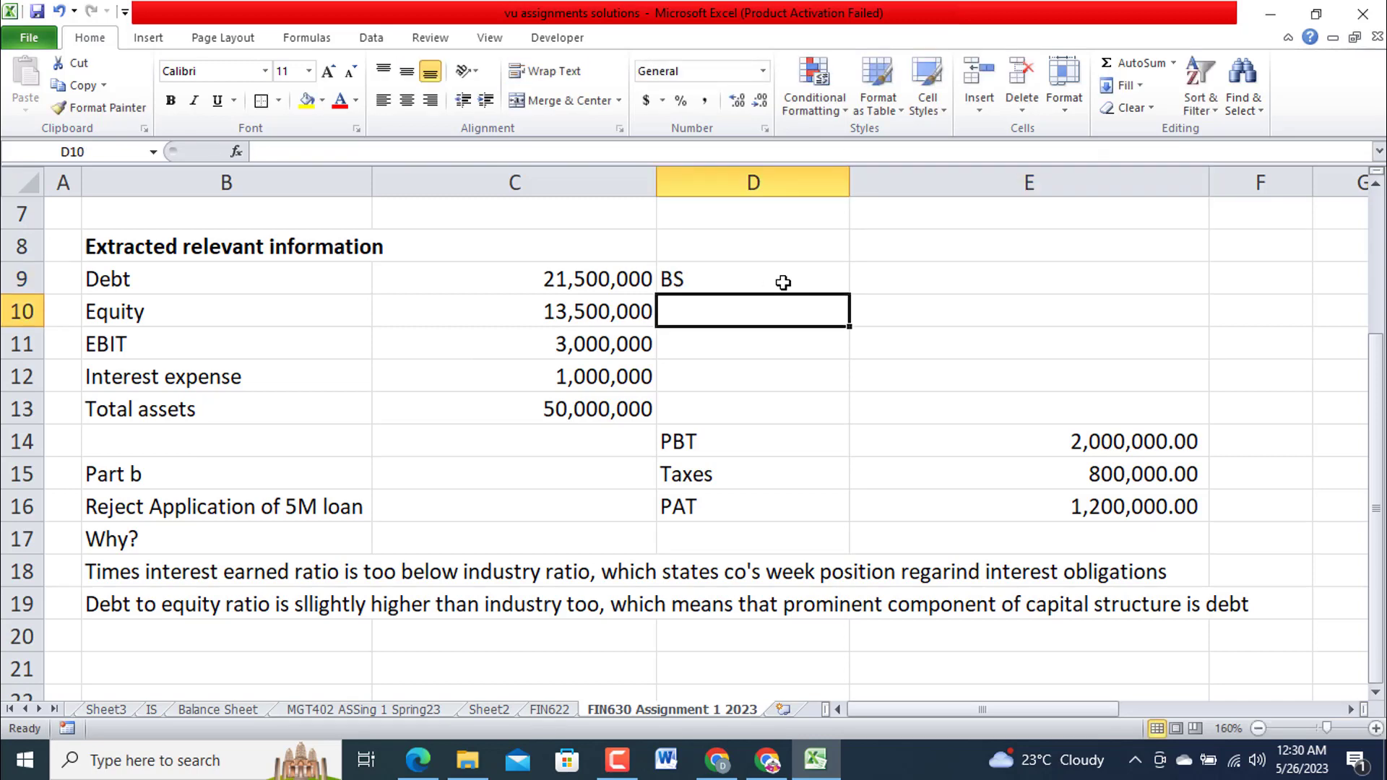
text(BS)
key(Return)
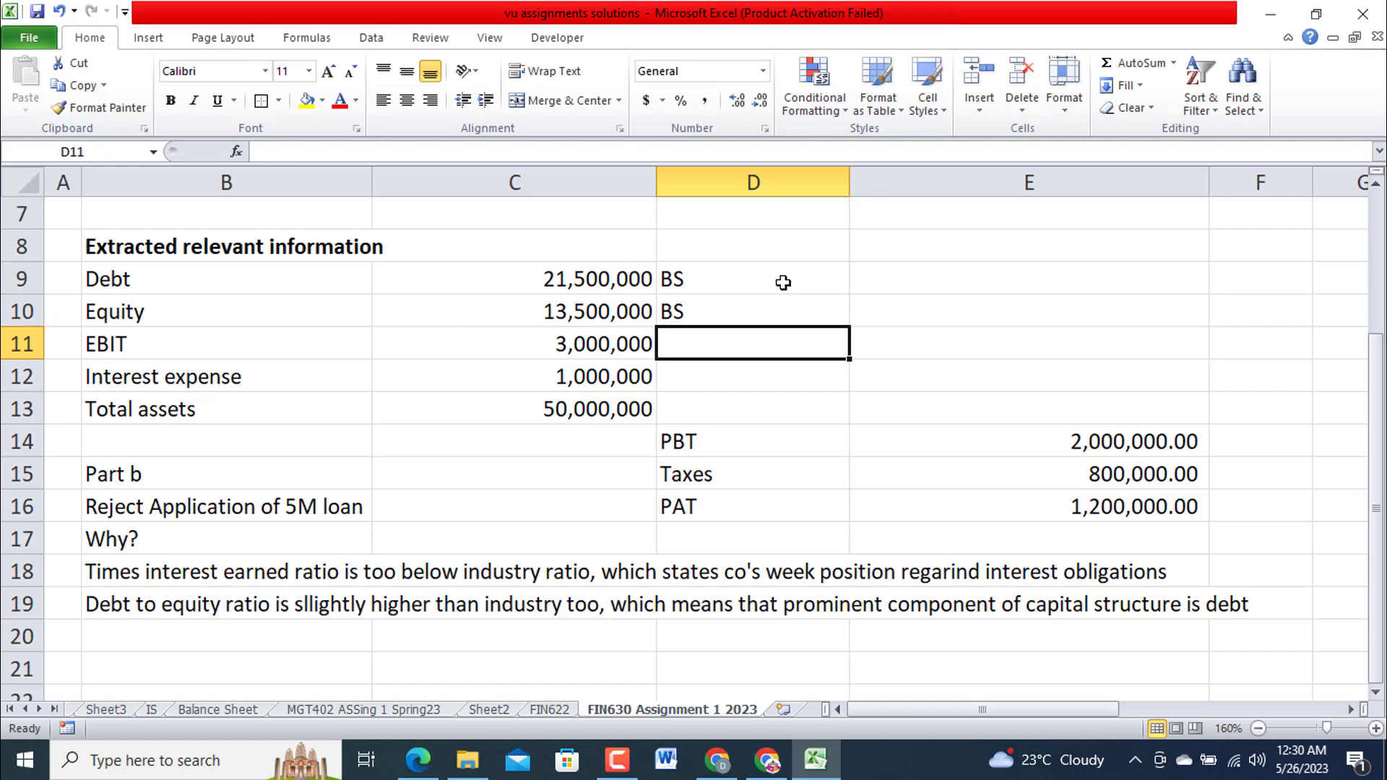
text(IS)
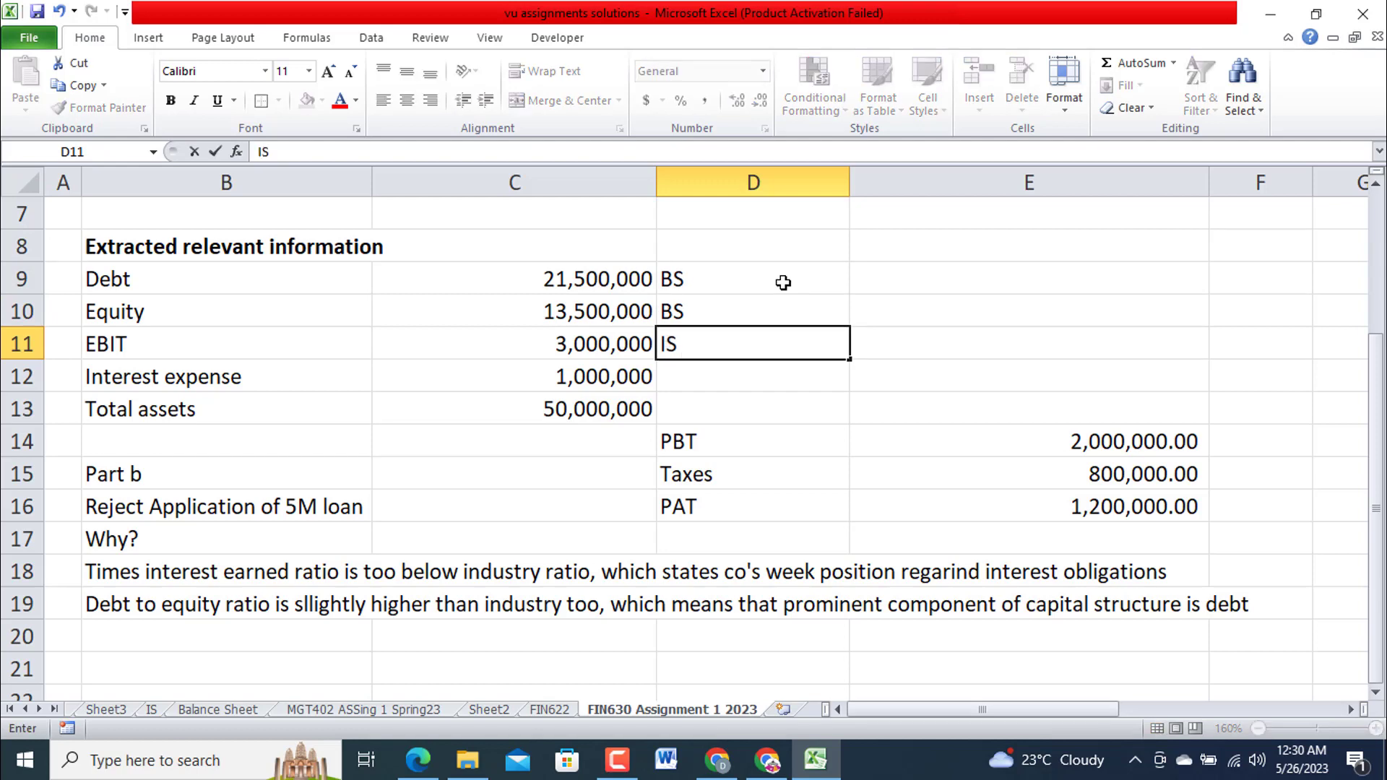
key(Return)
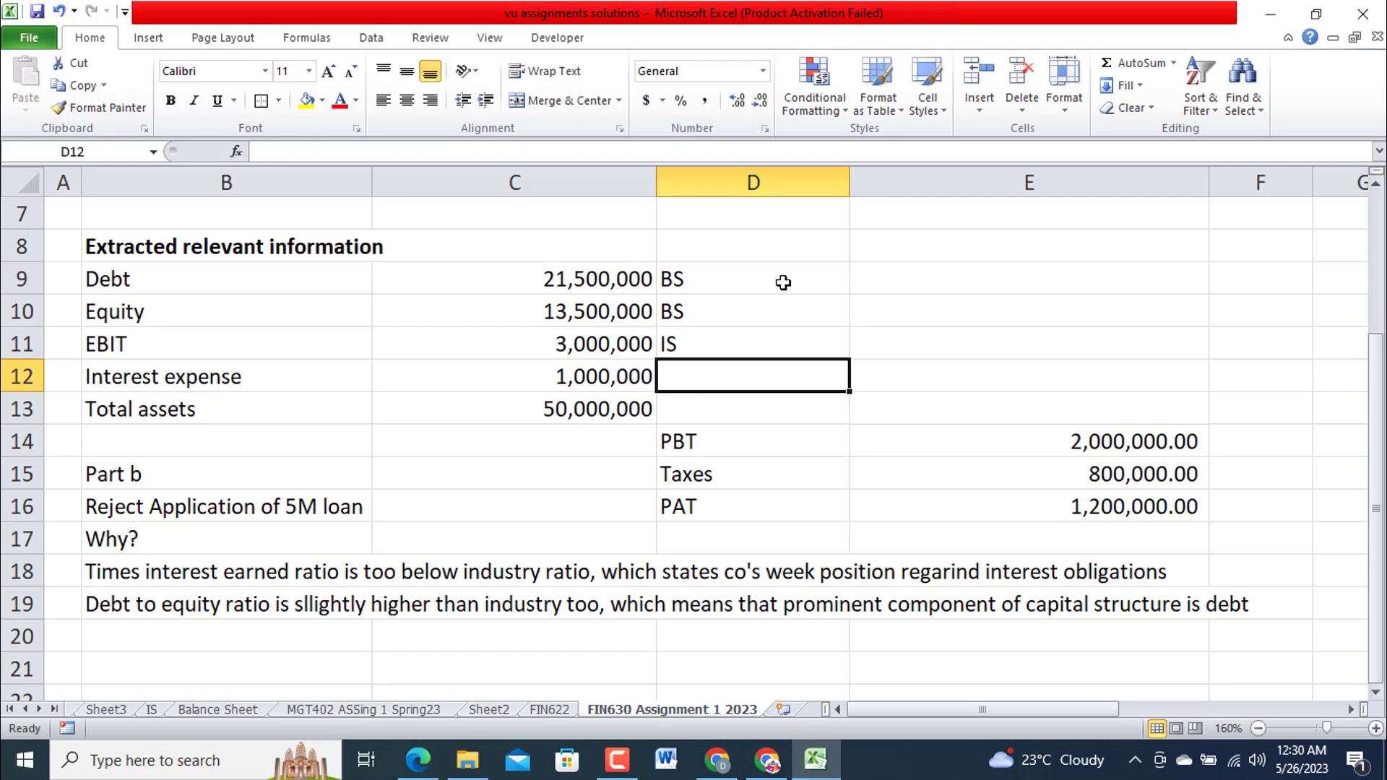
text(I)
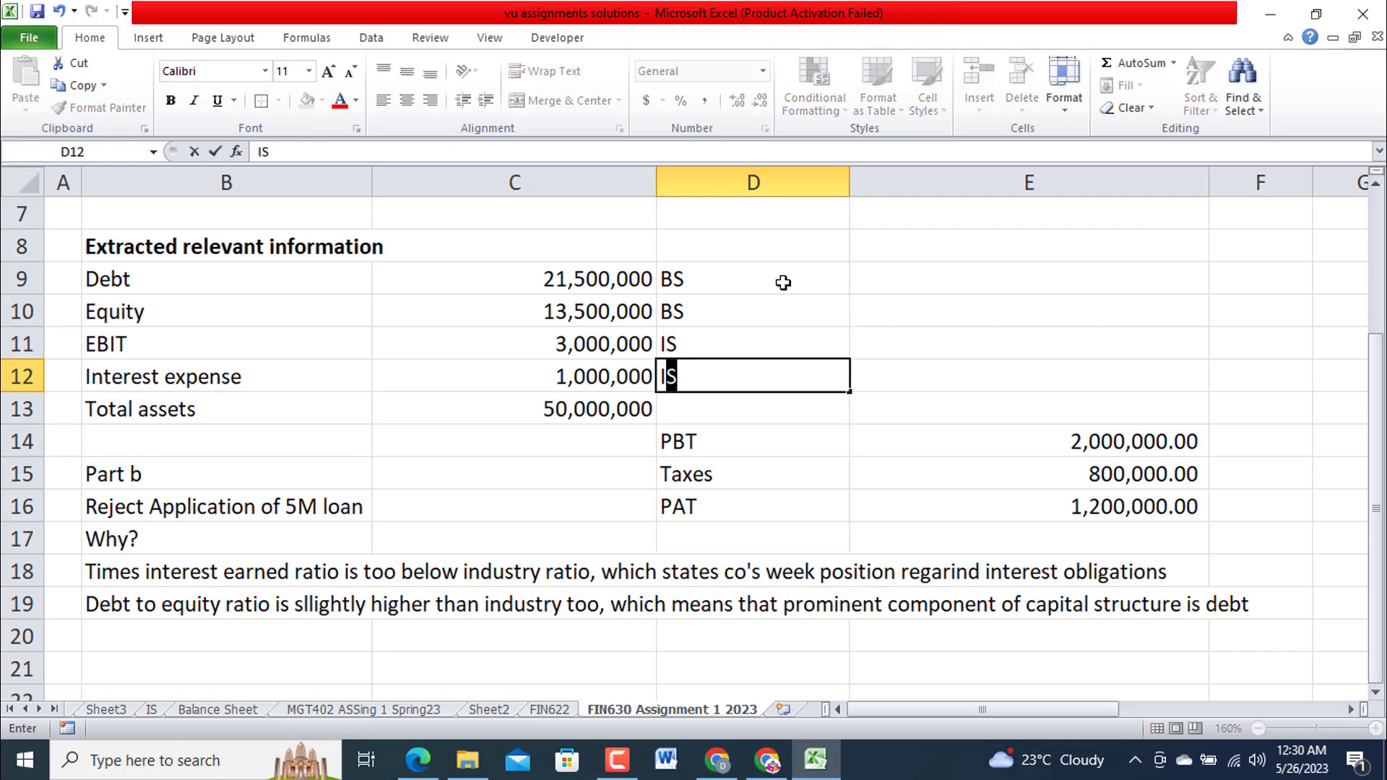
text(S)
key(Return)
text(Bs)
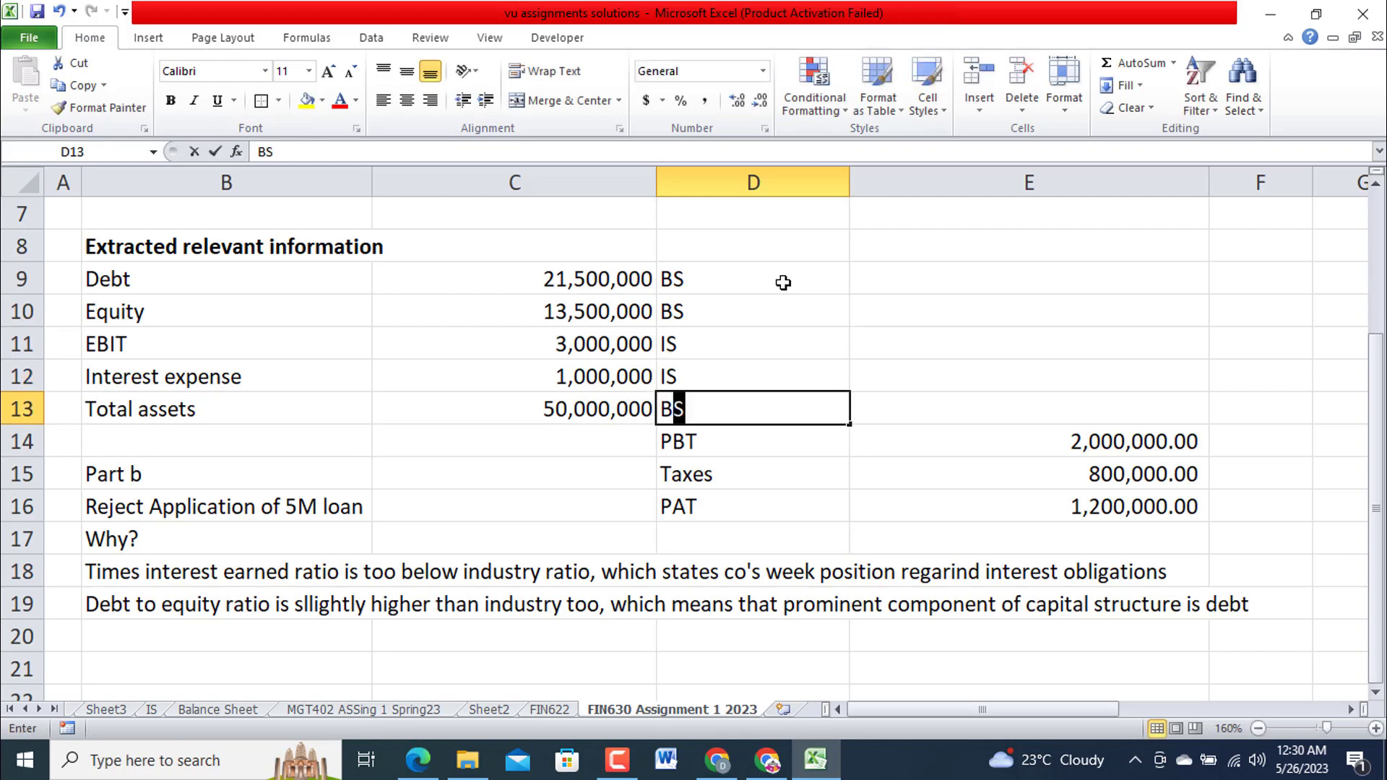
click(815, 480)
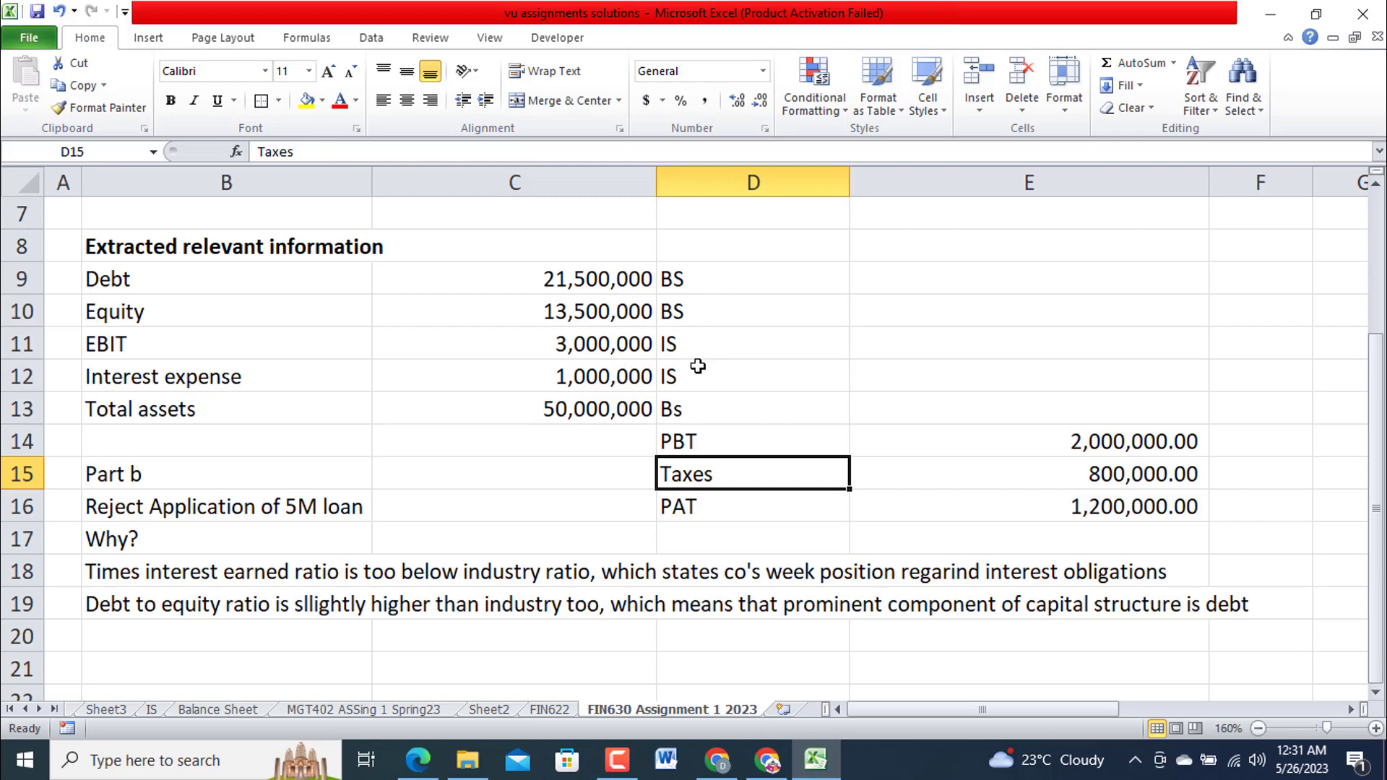
scroll(697, 366, down, 1)
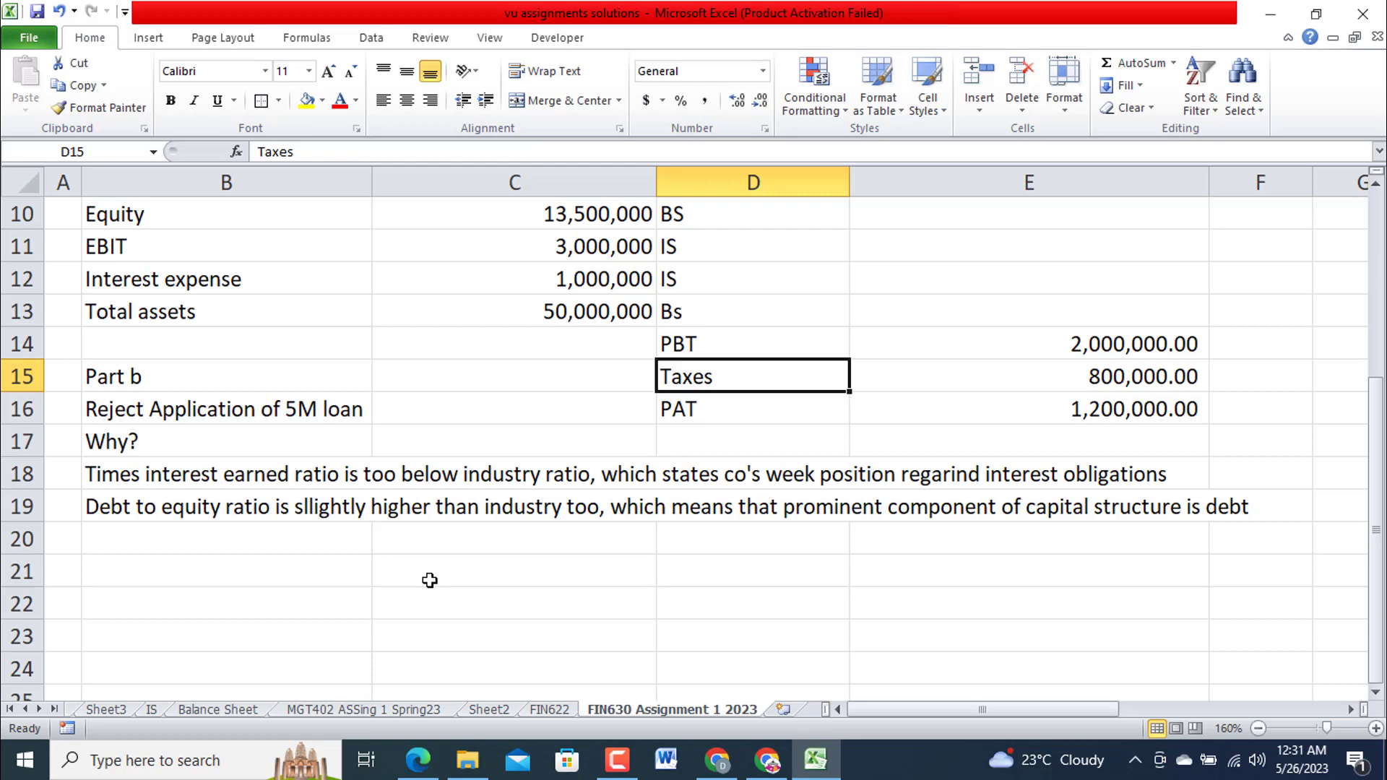
scroll(383, 549, up, 2)
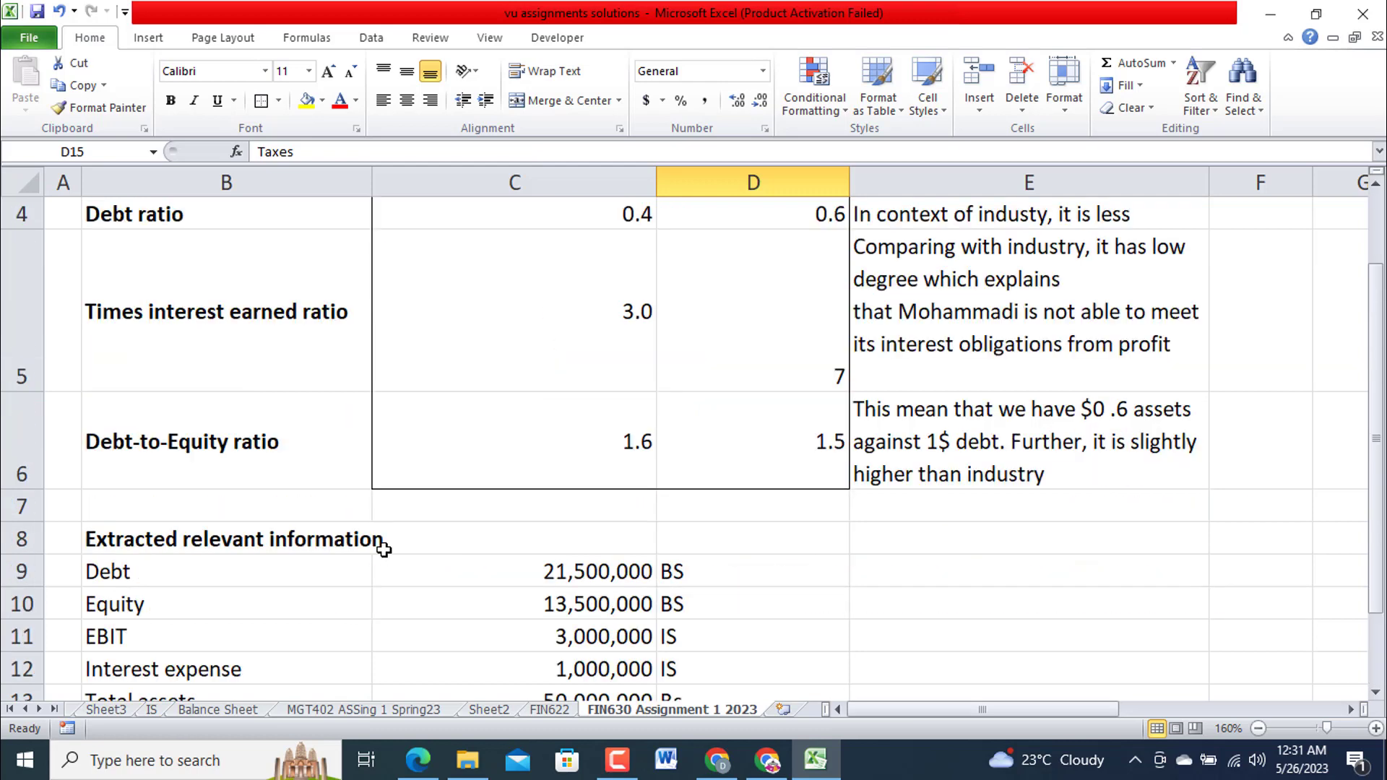
scroll(384, 549, down, 1)
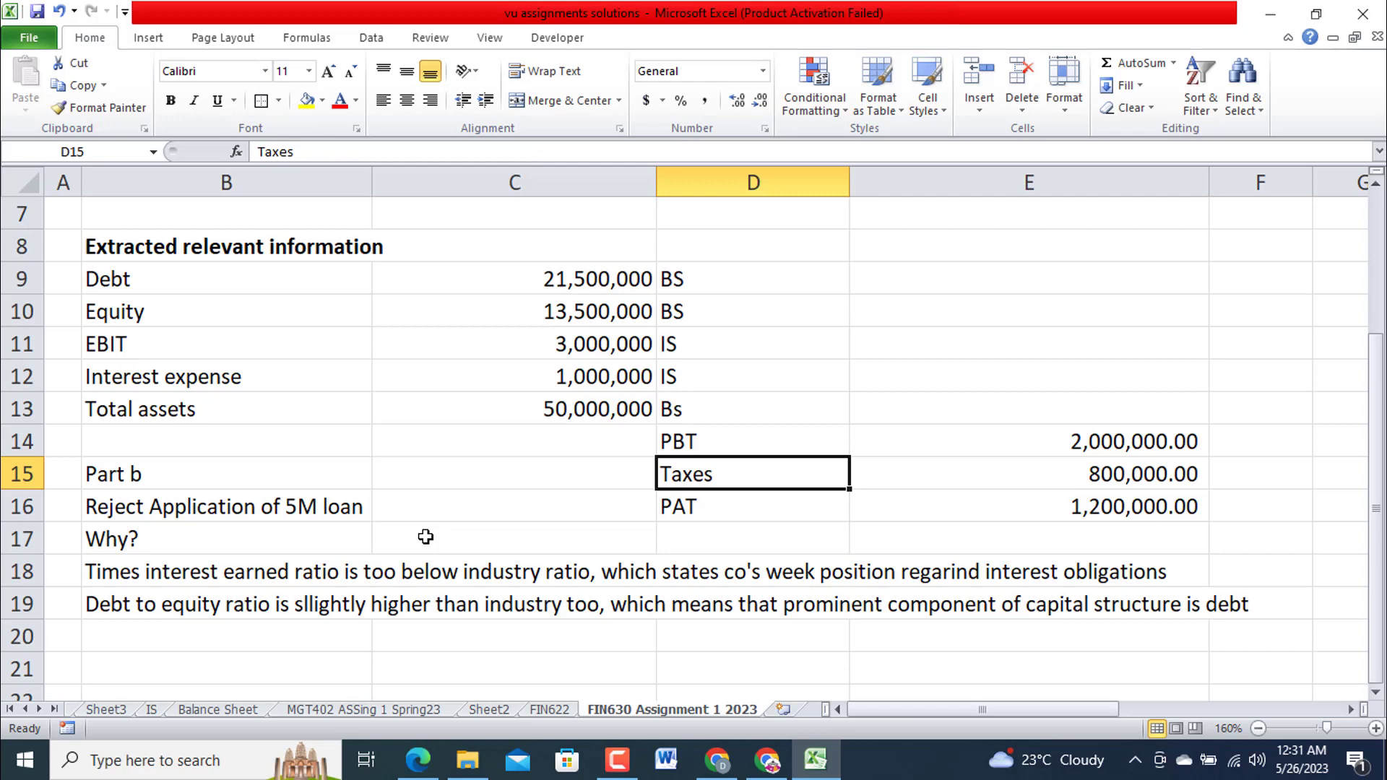
scroll(426, 537, up, 1)
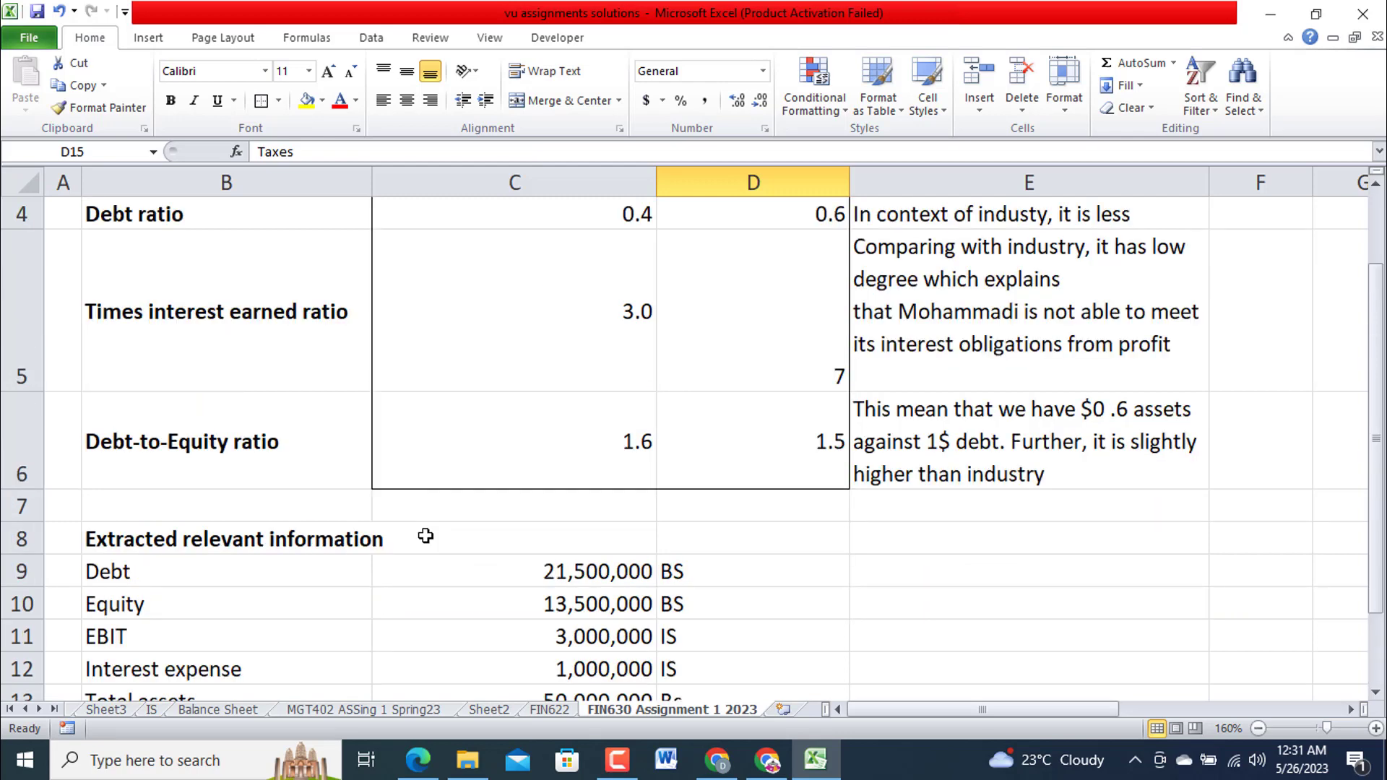
scroll(425, 536, down, 1)
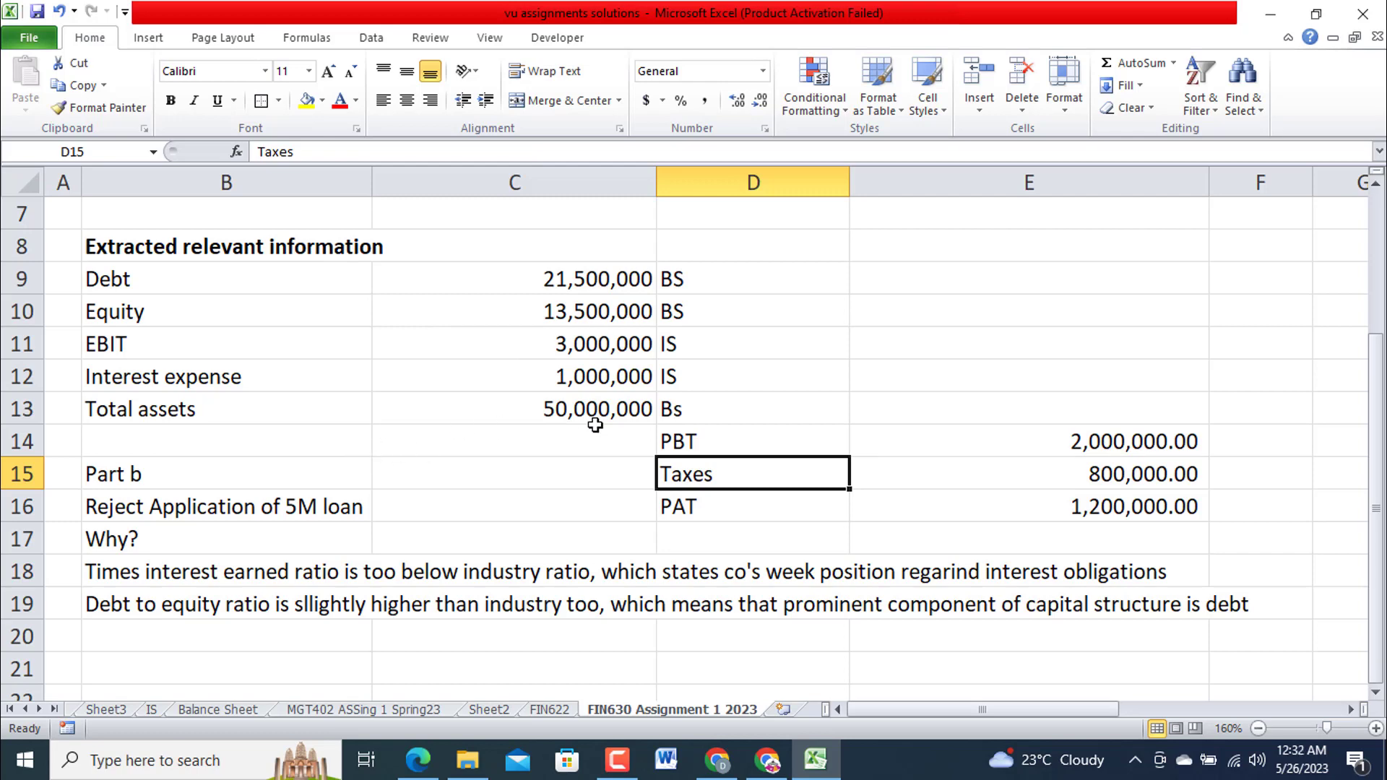
Middle-align cell D5 so the industry value 7 sits level with the company's 3.0
scroll(594, 425, up, 1)
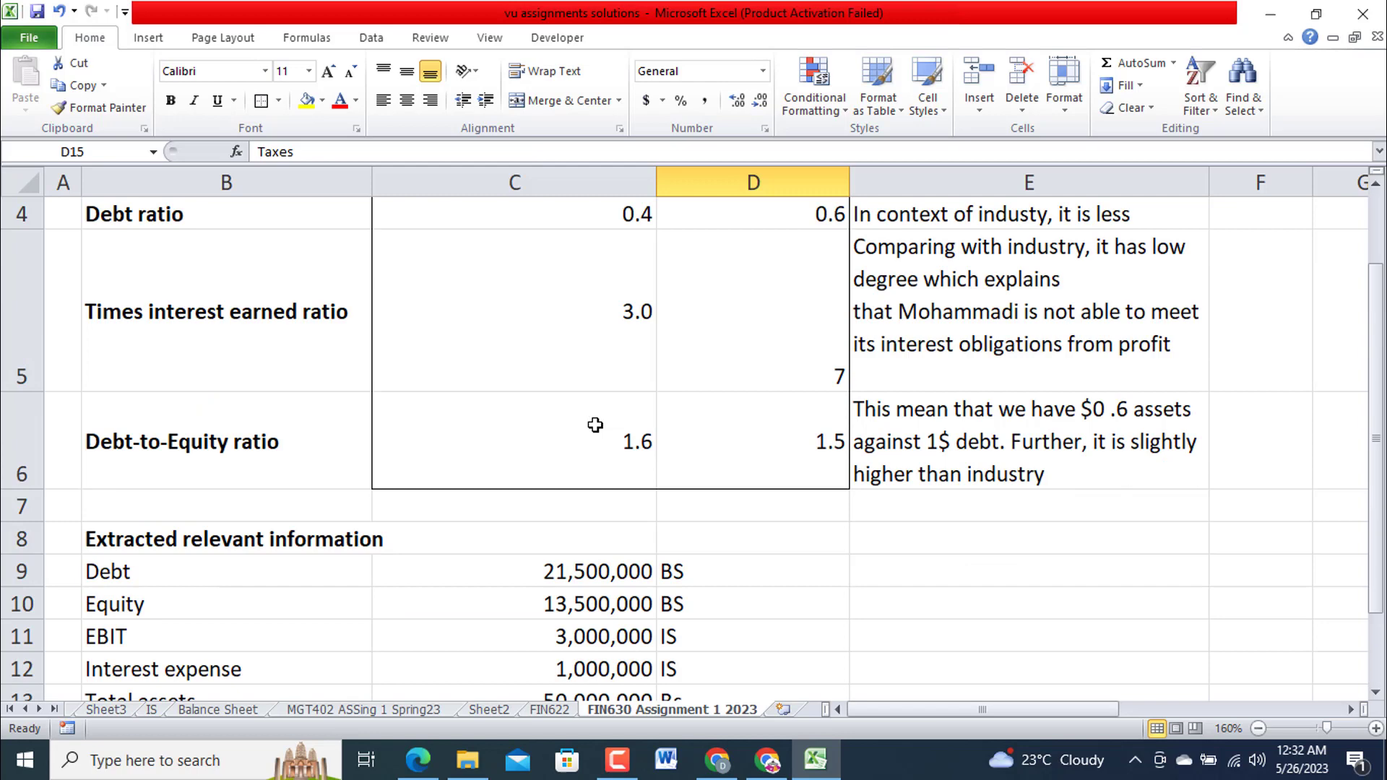
scroll(594, 425, down, 1)
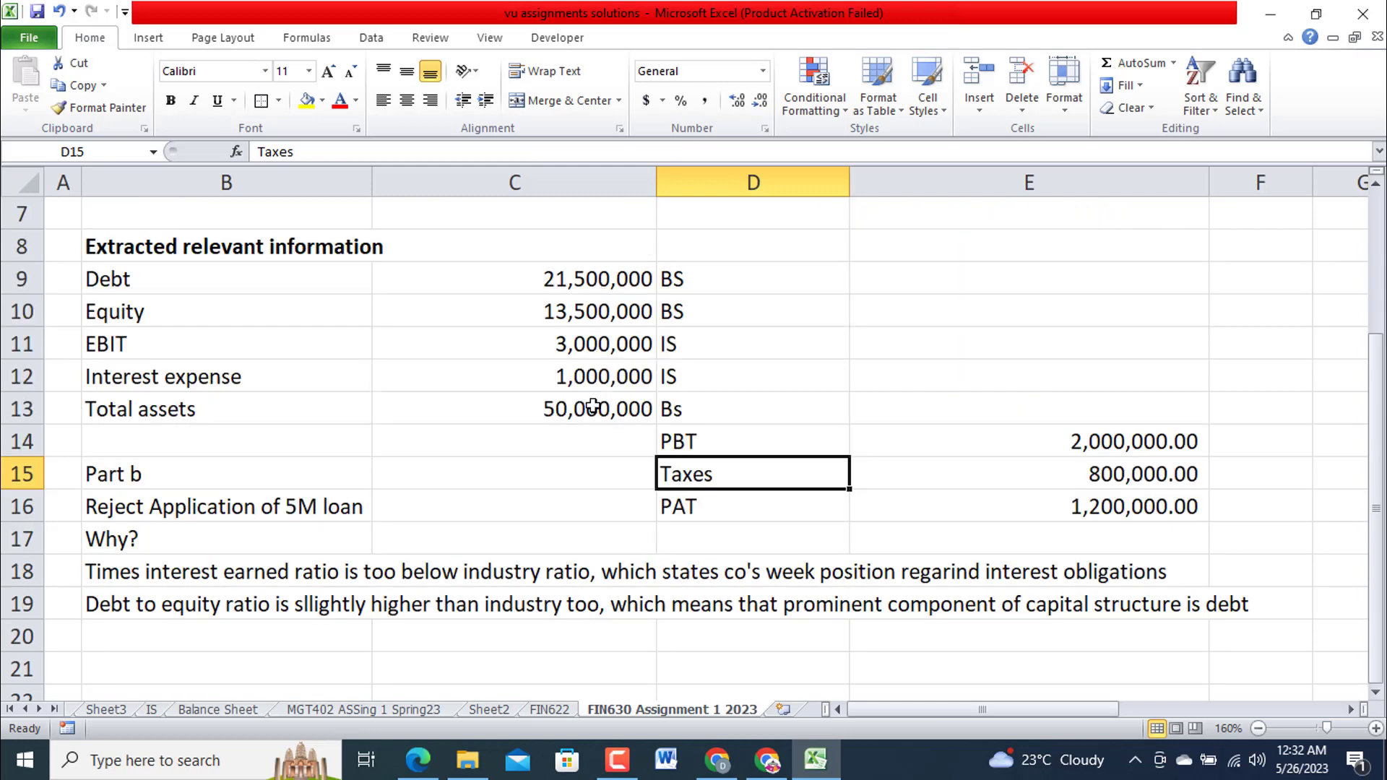
scroll(592, 412, up, 2)
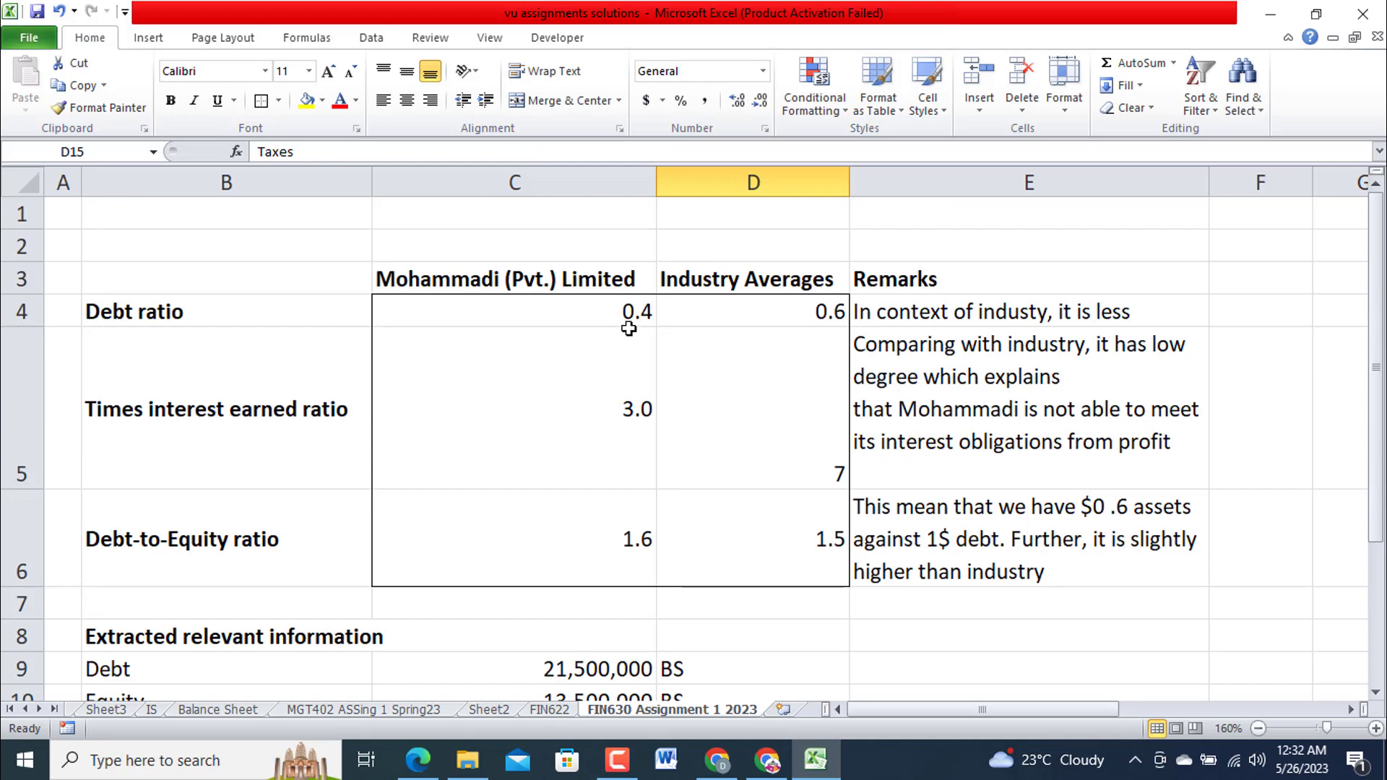
scroll(629, 329, down, 1)
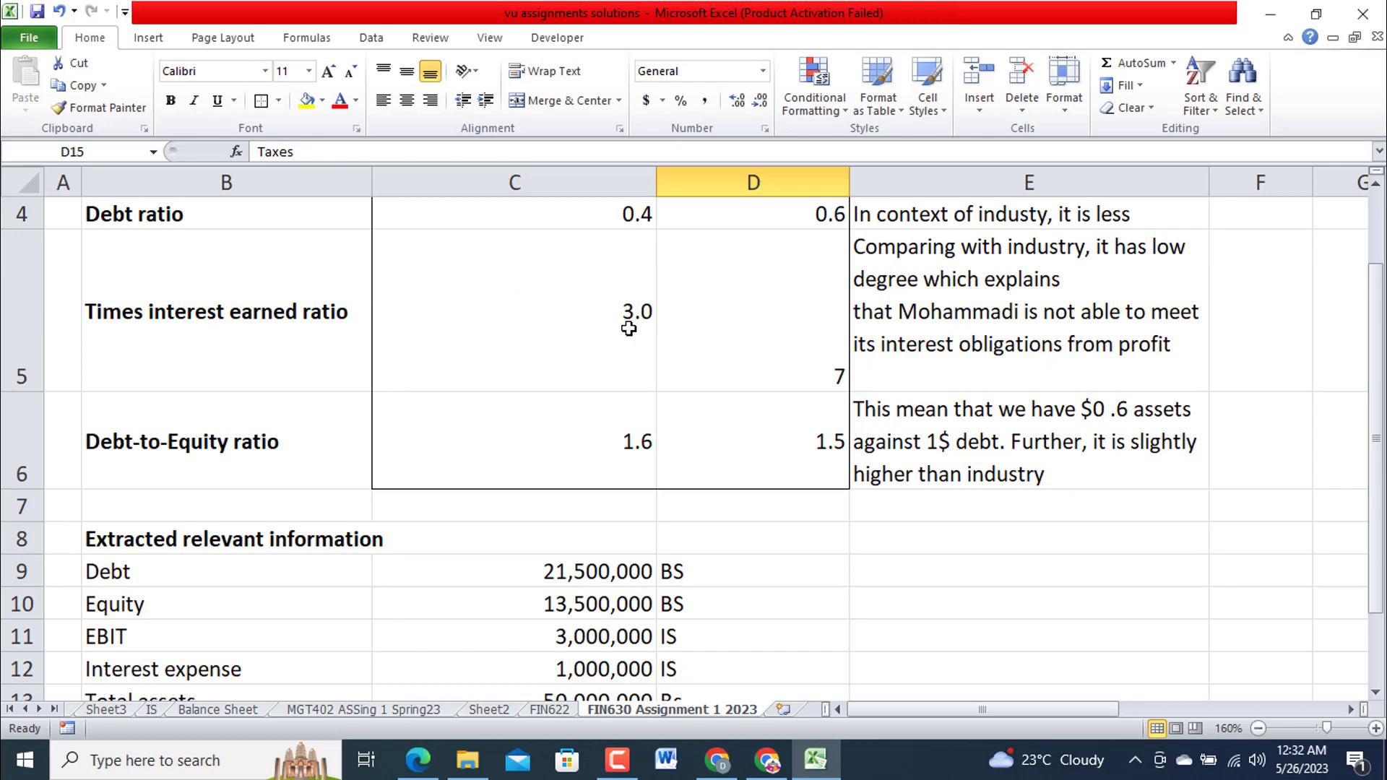
scroll(628, 329, down, 2)
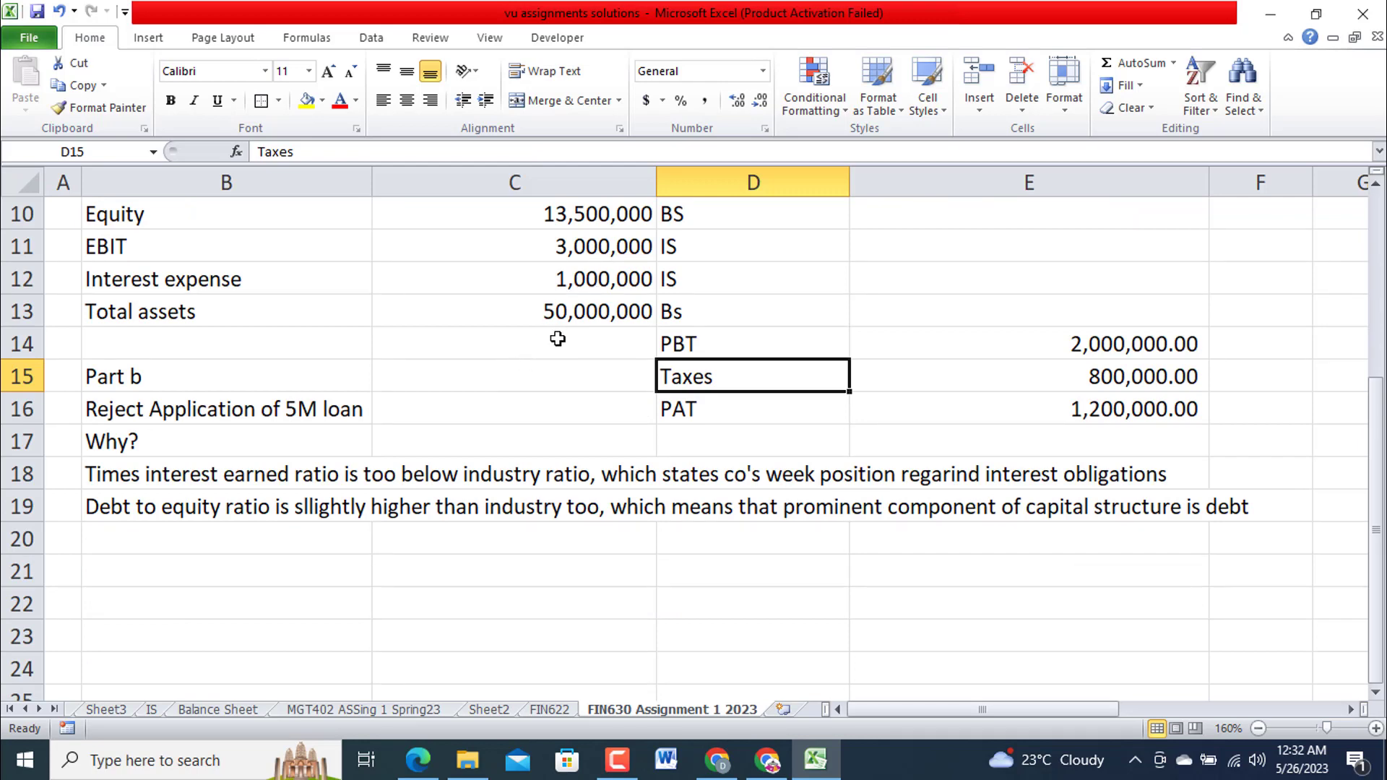
scroll(582, 306, up, 3)
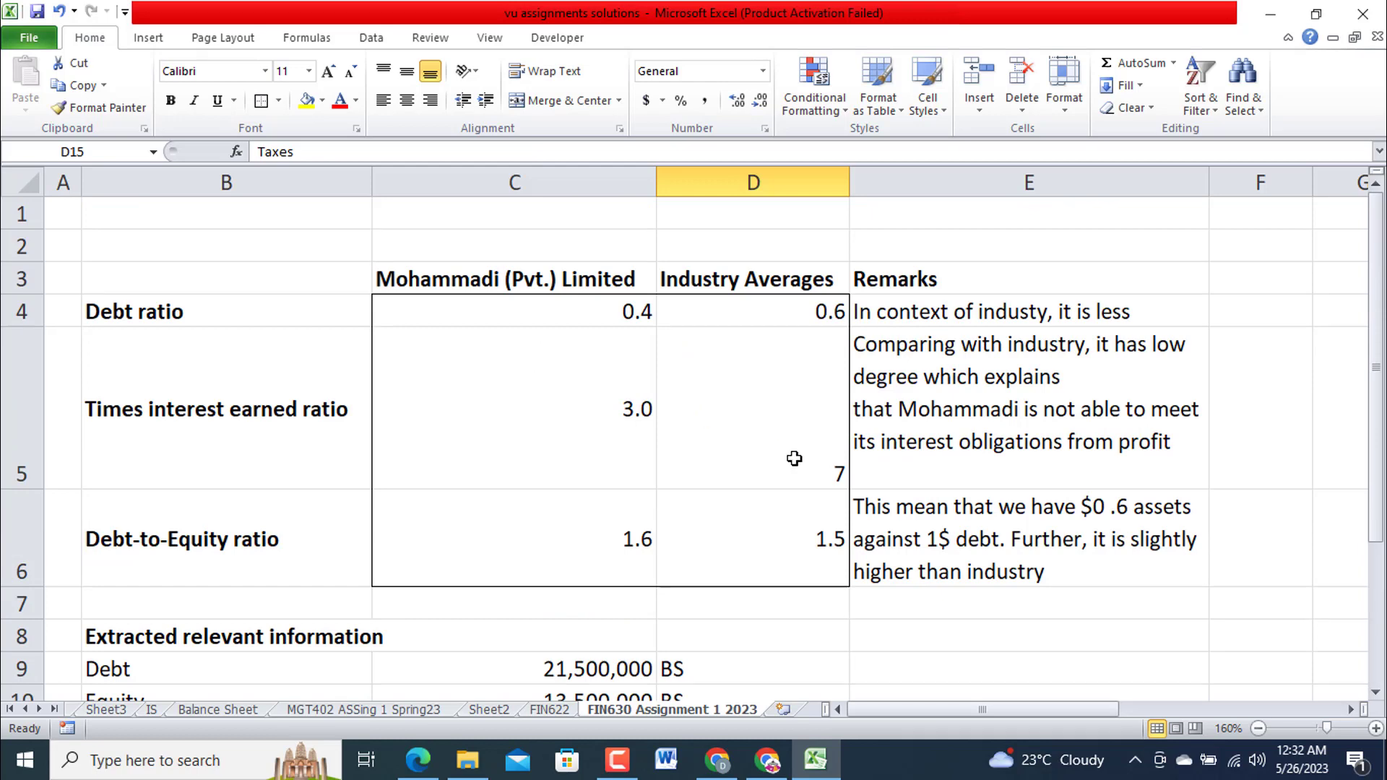
click(791, 457)
click(412, 72)
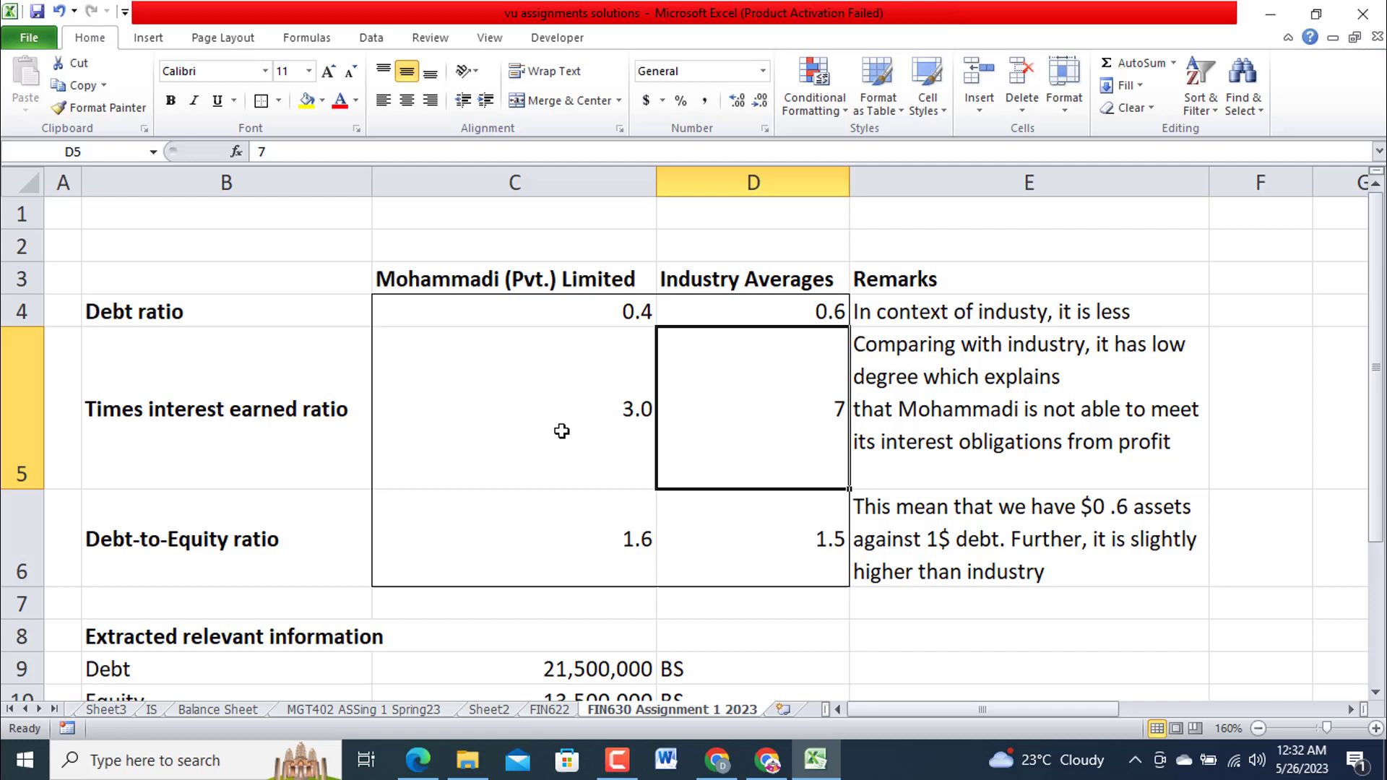
scroll(561, 432, down, 1)
click(574, 570)
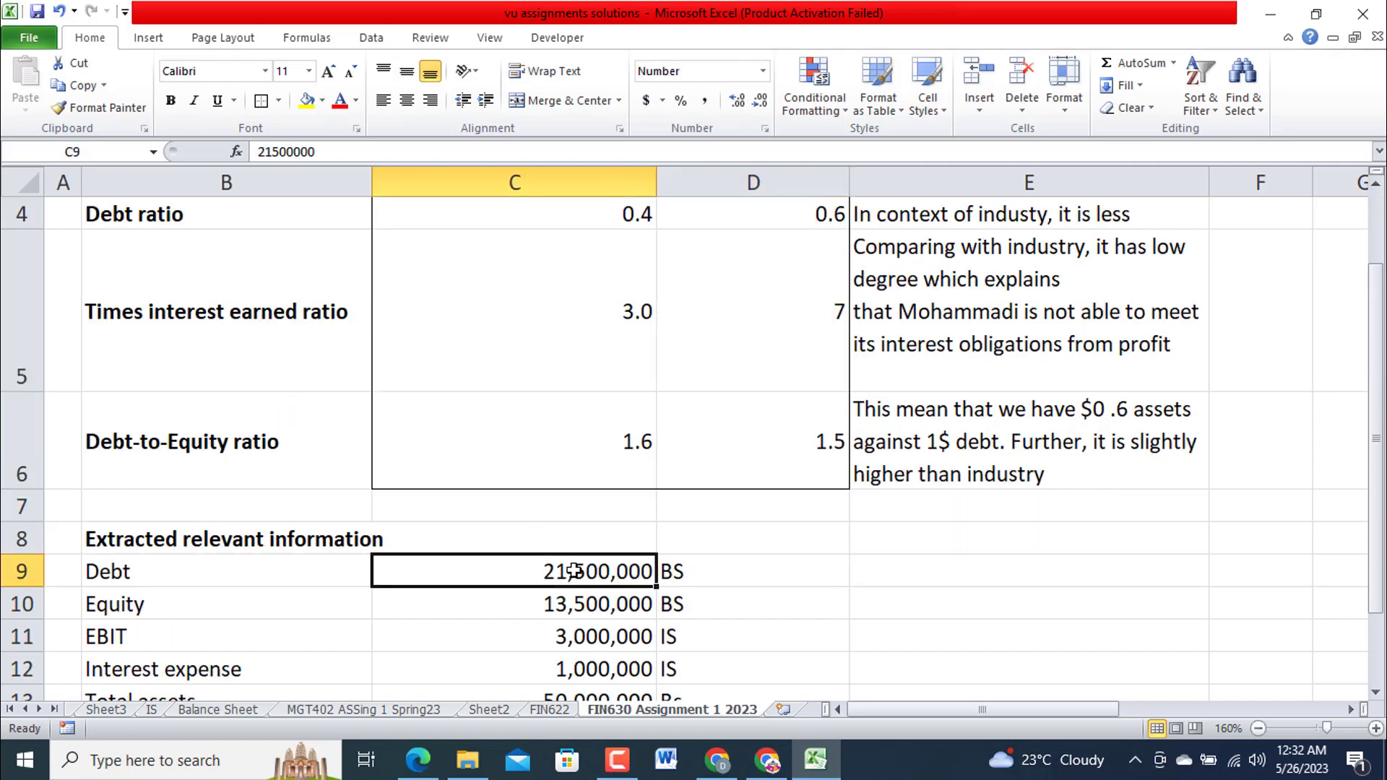
scroll(574, 570, down, 1)
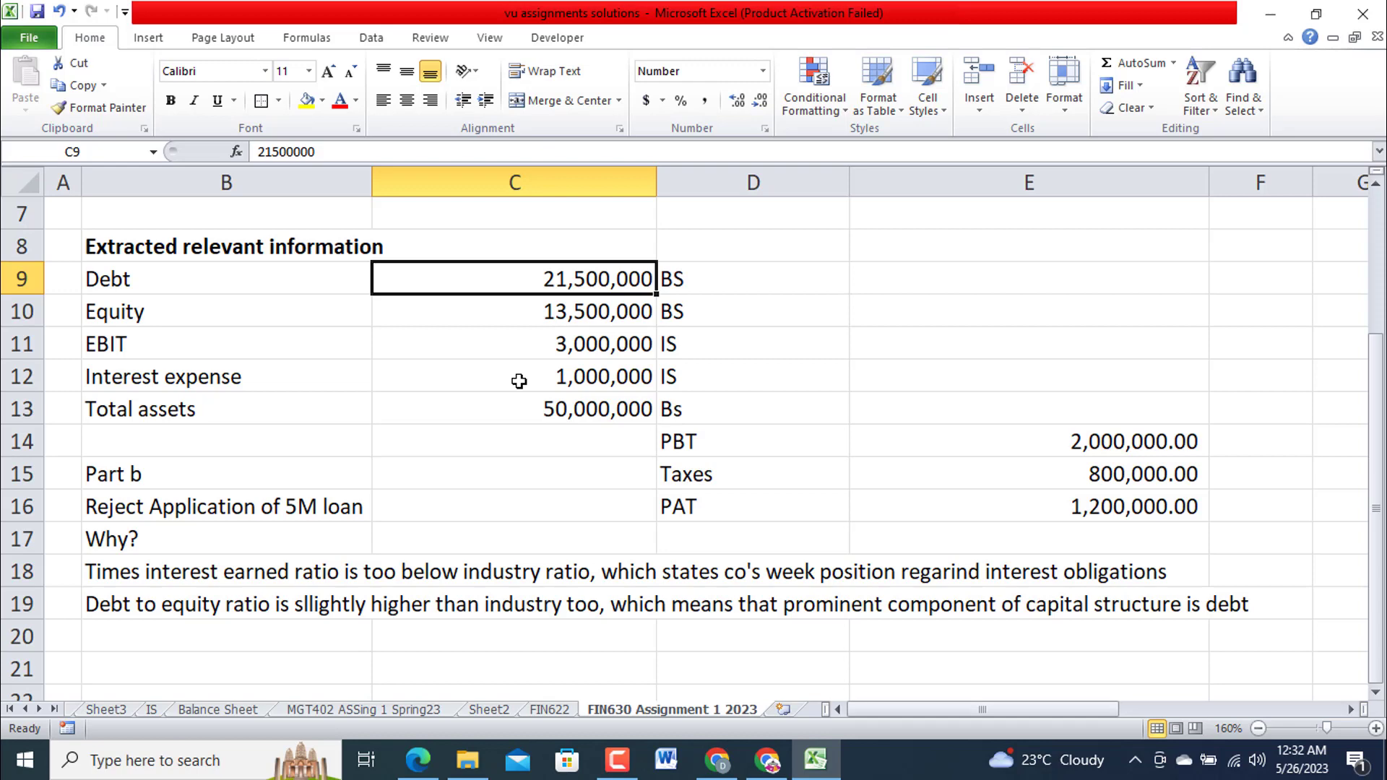
scroll(519, 381, up, 2)
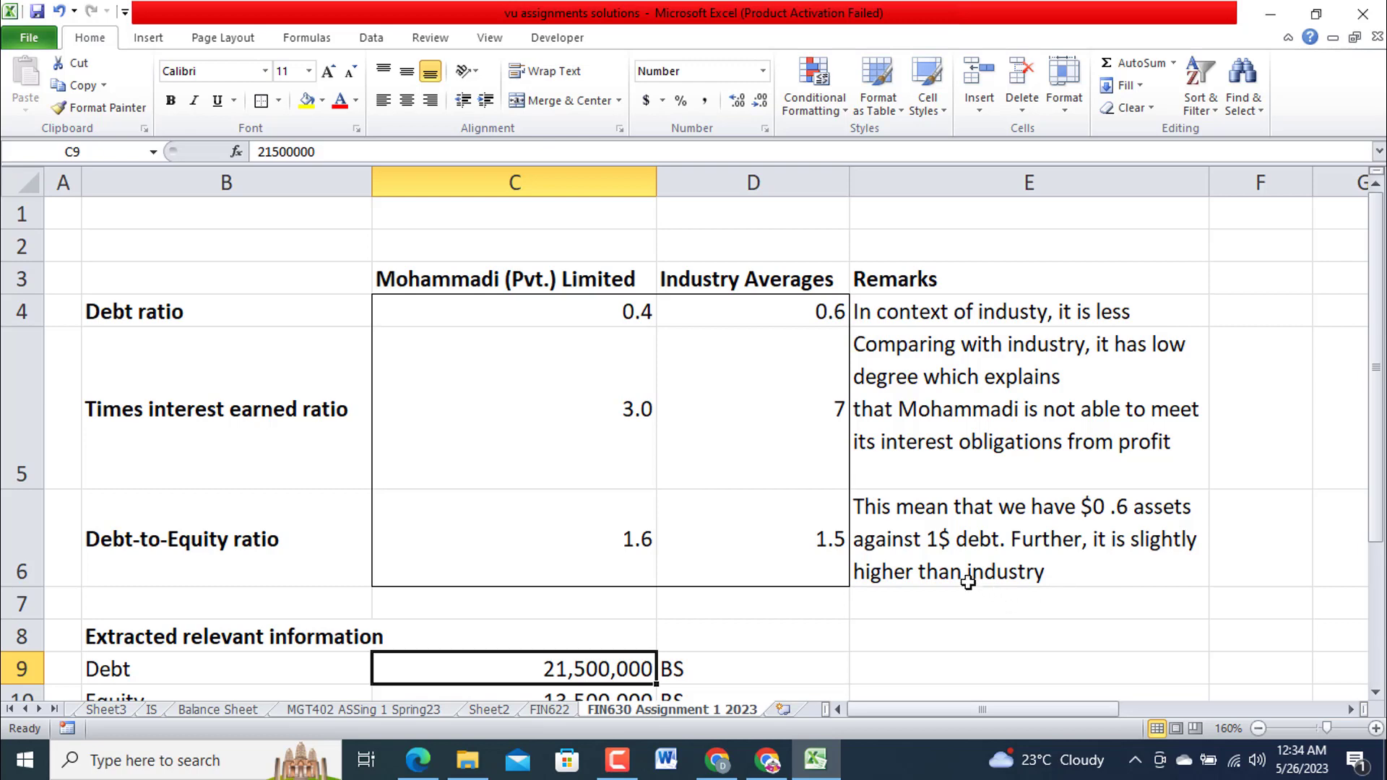
scroll(967, 582, down, 1)
scroll(968, 583, up, 1)
scroll(966, 558, down, 2)
scroll(966, 558, up, 2)
scroll(966, 558, down, 2)
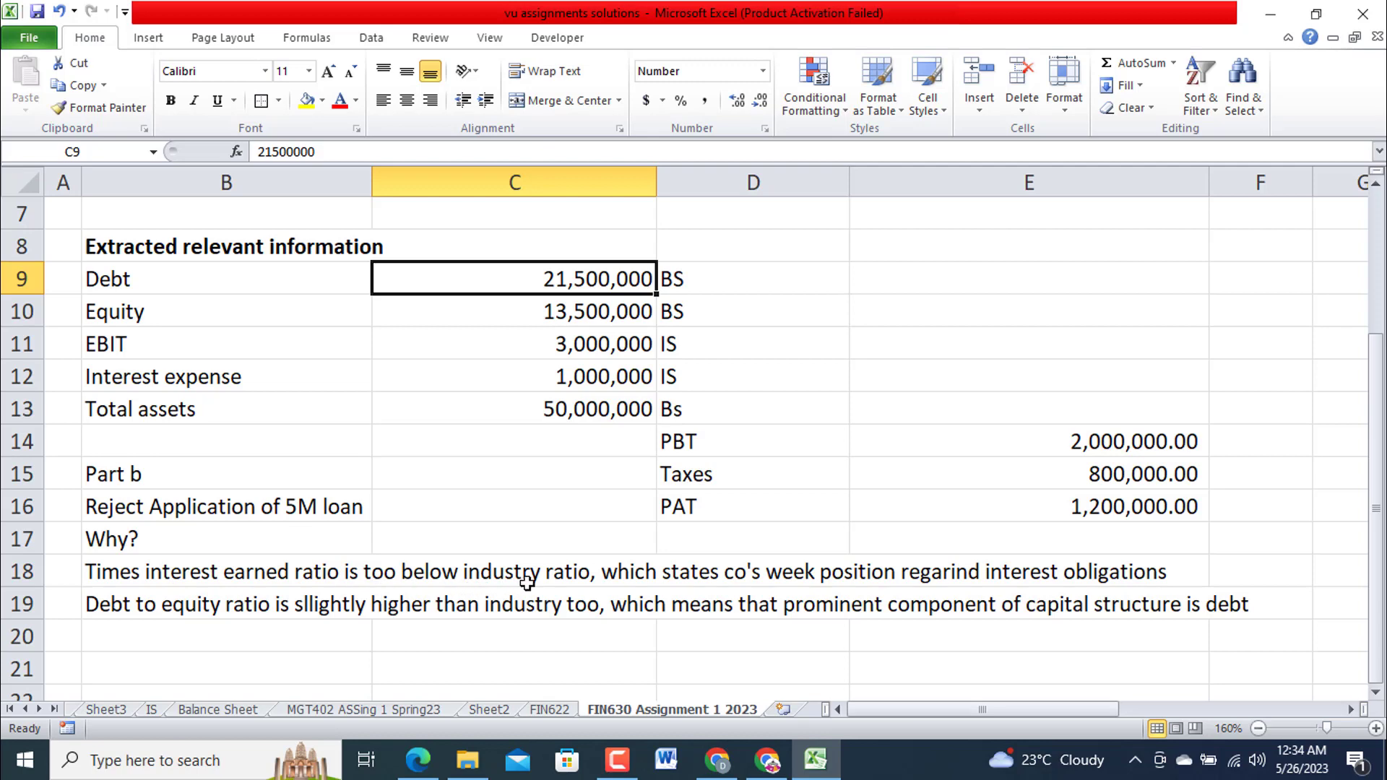
click(465, 576)
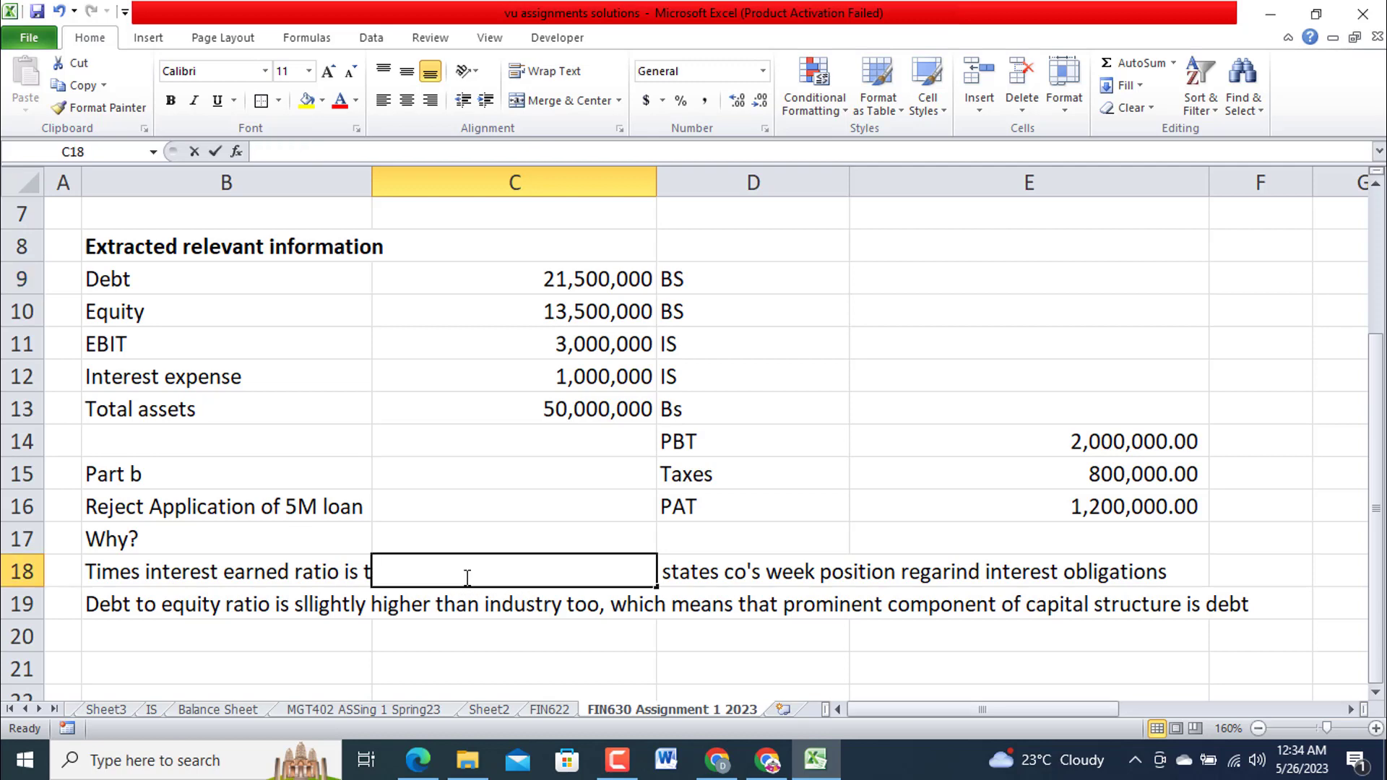
click(444, 621)
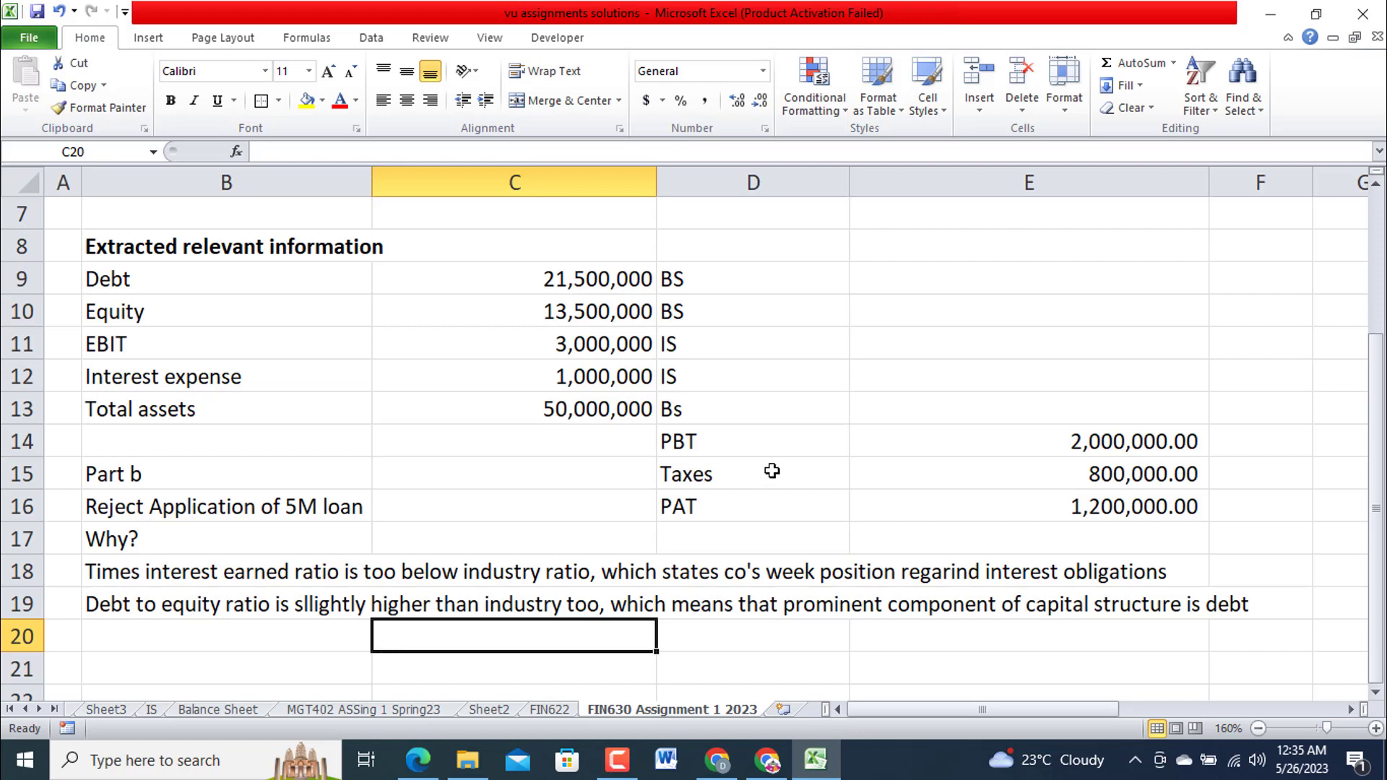
scroll(756, 509, up, 1)
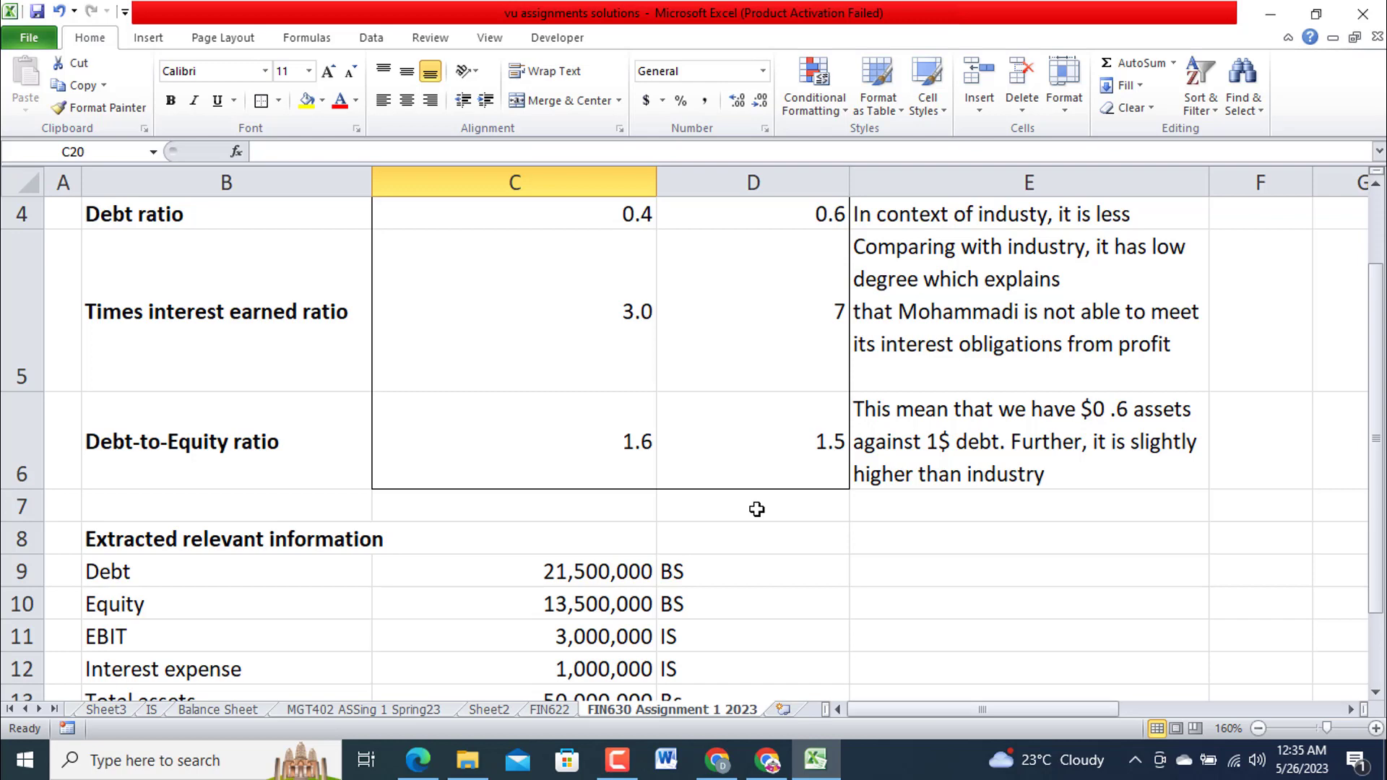
scroll(756, 510, up, 1)
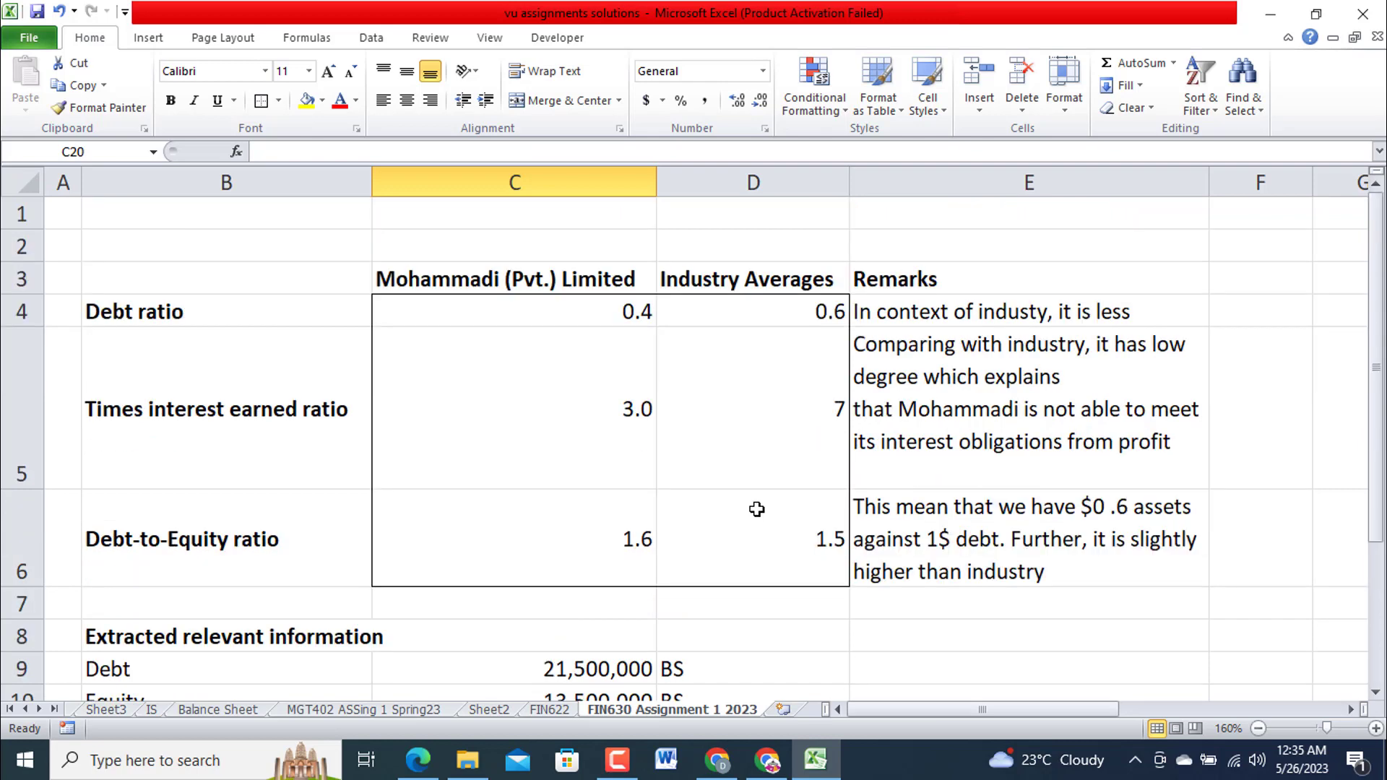
scroll(756, 510, down, 1)
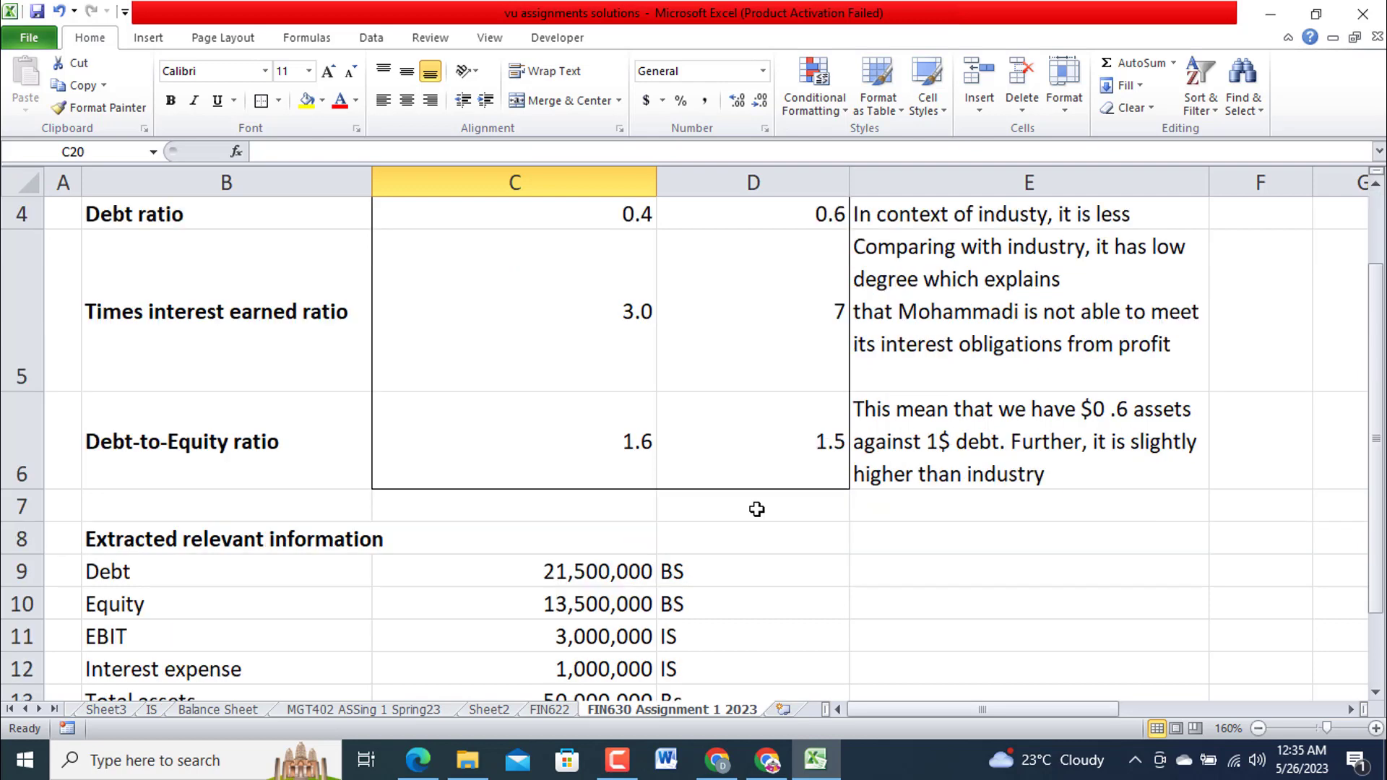
scroll(757, 510, up, 1)
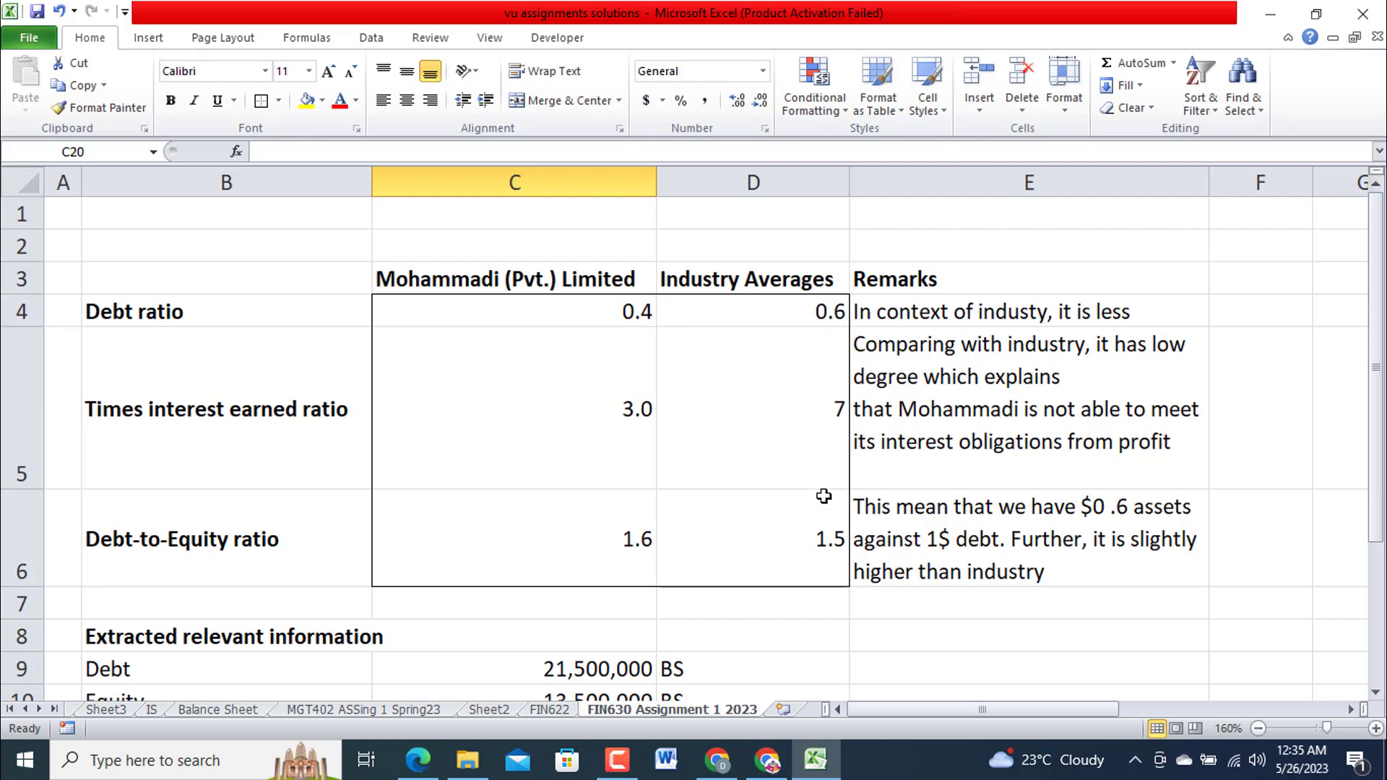
scroll(824, 497, down, 1)
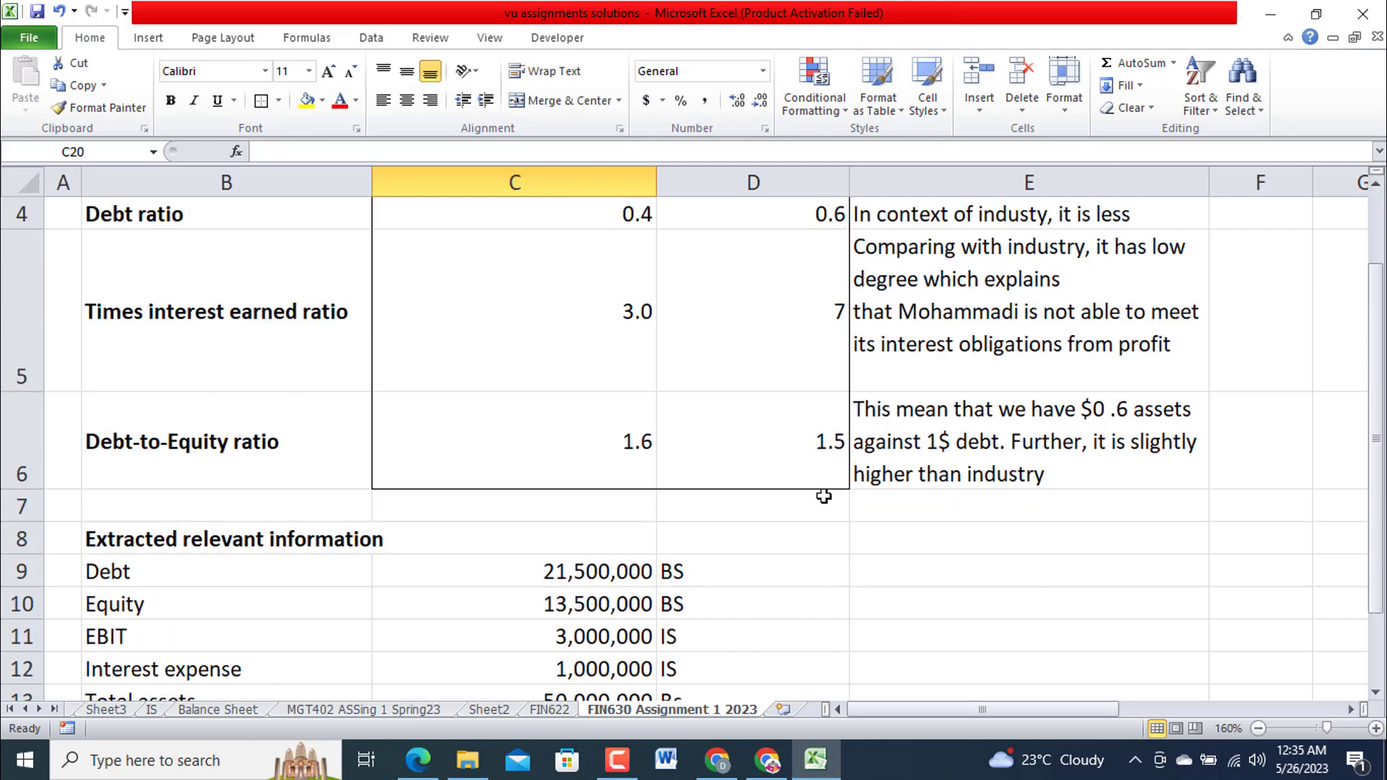
scroll(824, 496, down, 1)
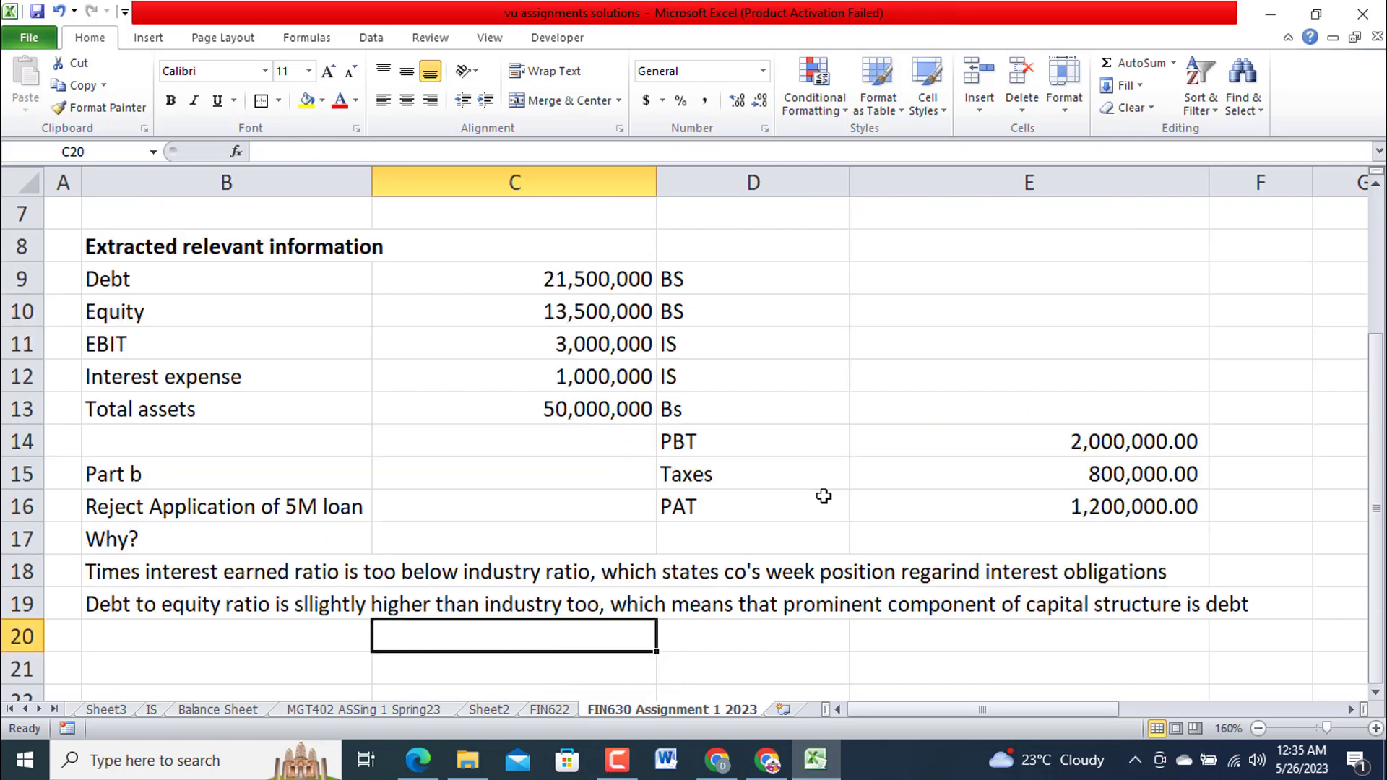